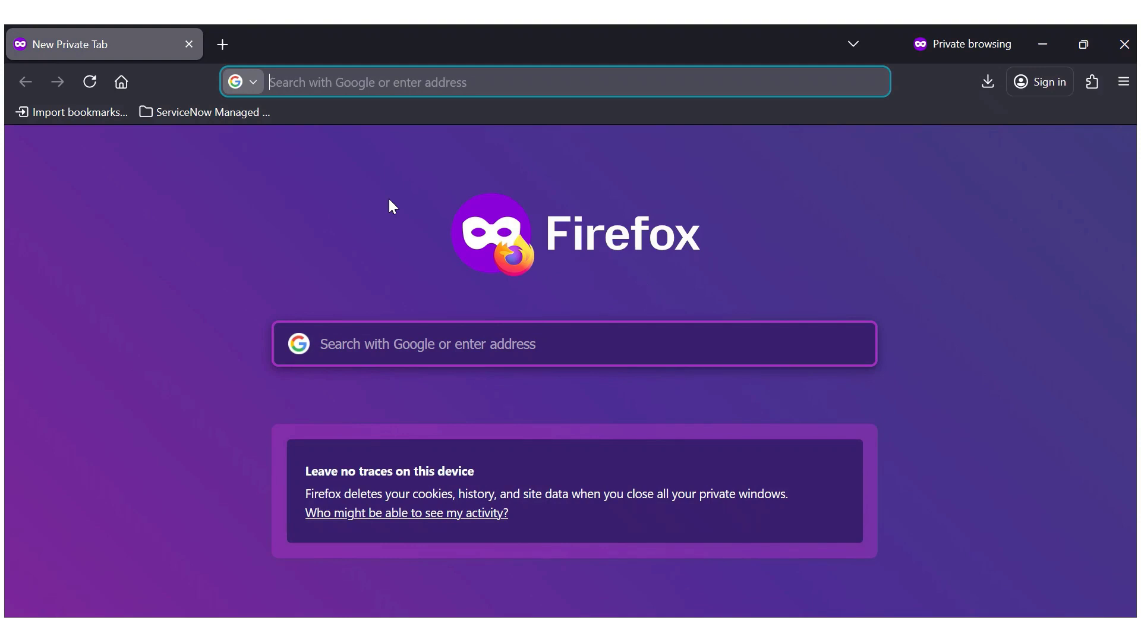
# - Go to copilotstudio.microsoft.com in the private browsing window
pyautogui.write('Copilotstudio.microsoft.com/')
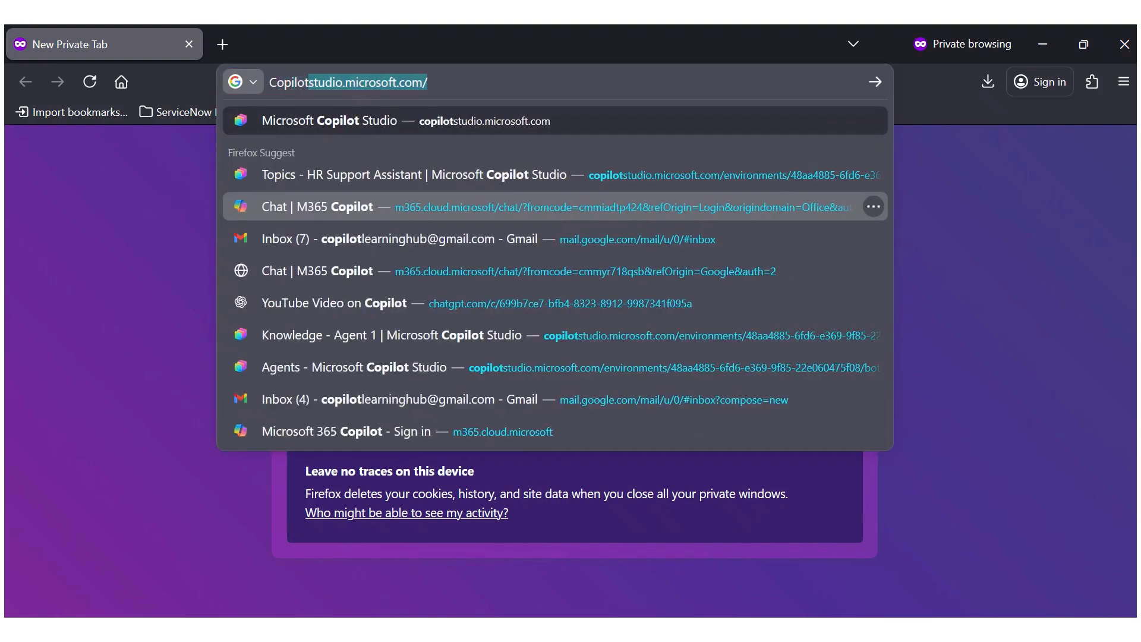
pyautogui.press('Return')
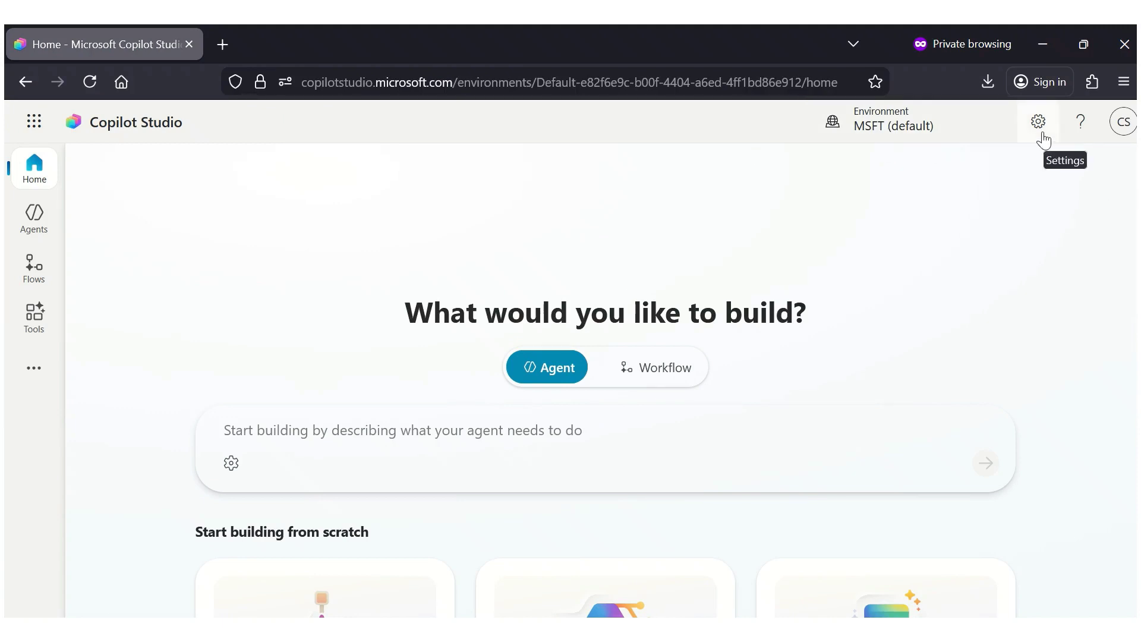
# - Check the signed-in account's details and review the home page's options for building from scratch and its learning resources
pyautogui.click(1122, 123)
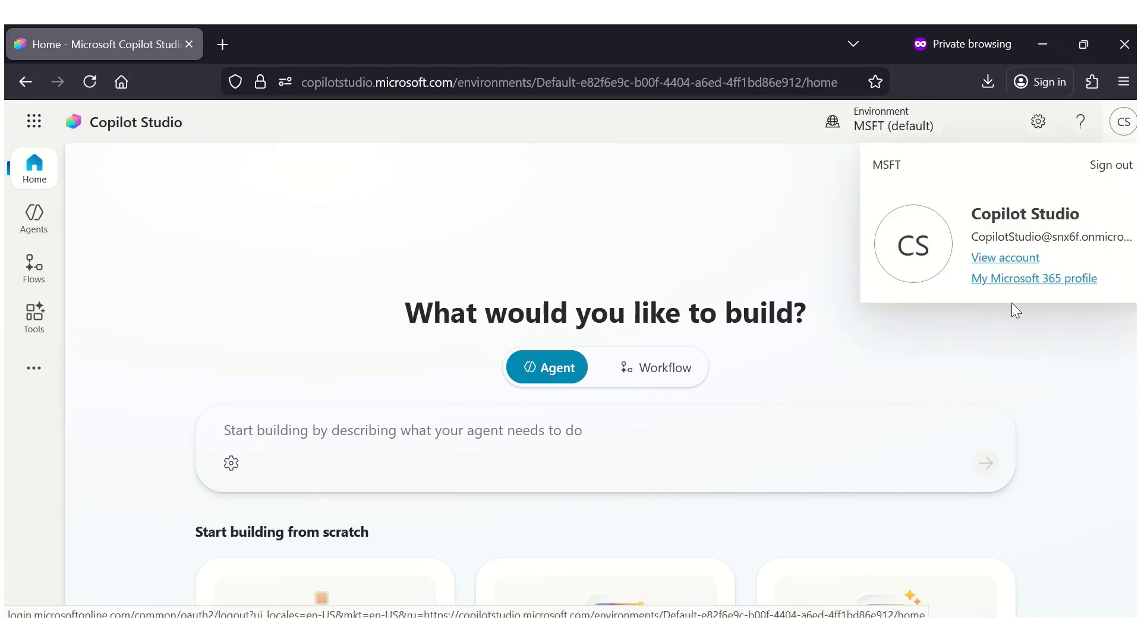
pyautogui.tripleClick(972, 245)
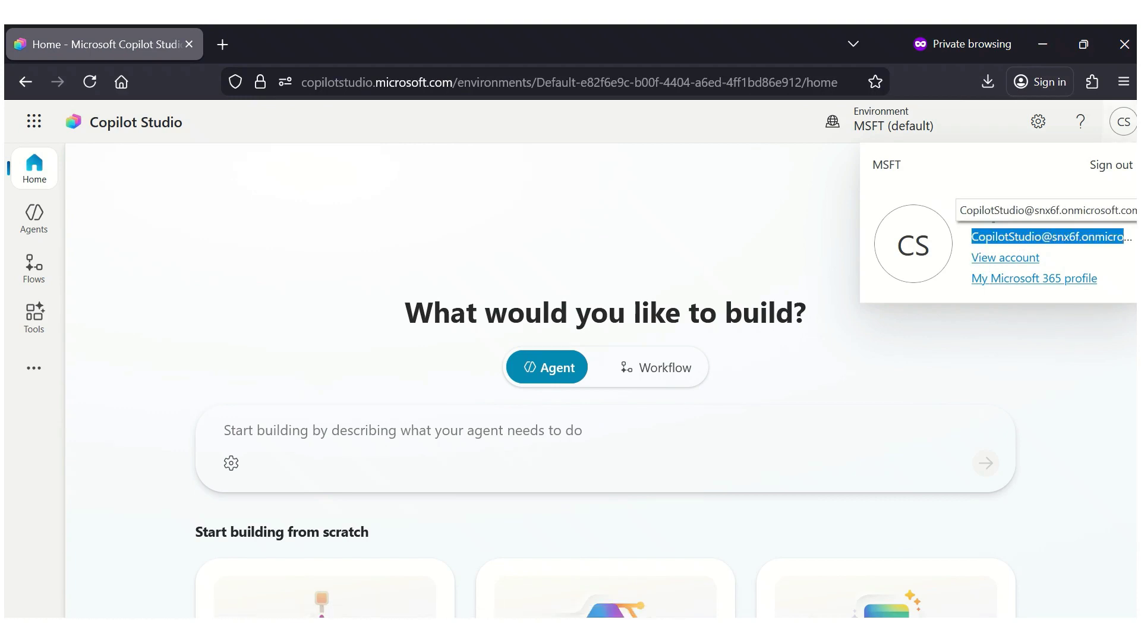
pyautogui.click(733, 246)
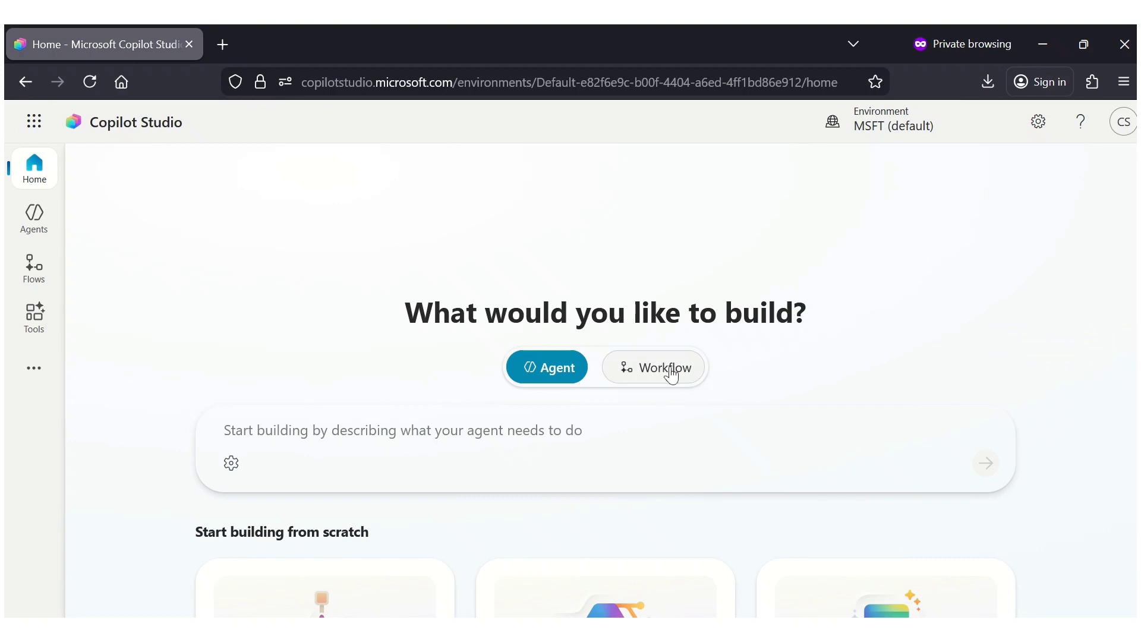
pyautogui.scroll(-2, 868, 363)
pyautogui.scroll(-2, 868, 359)
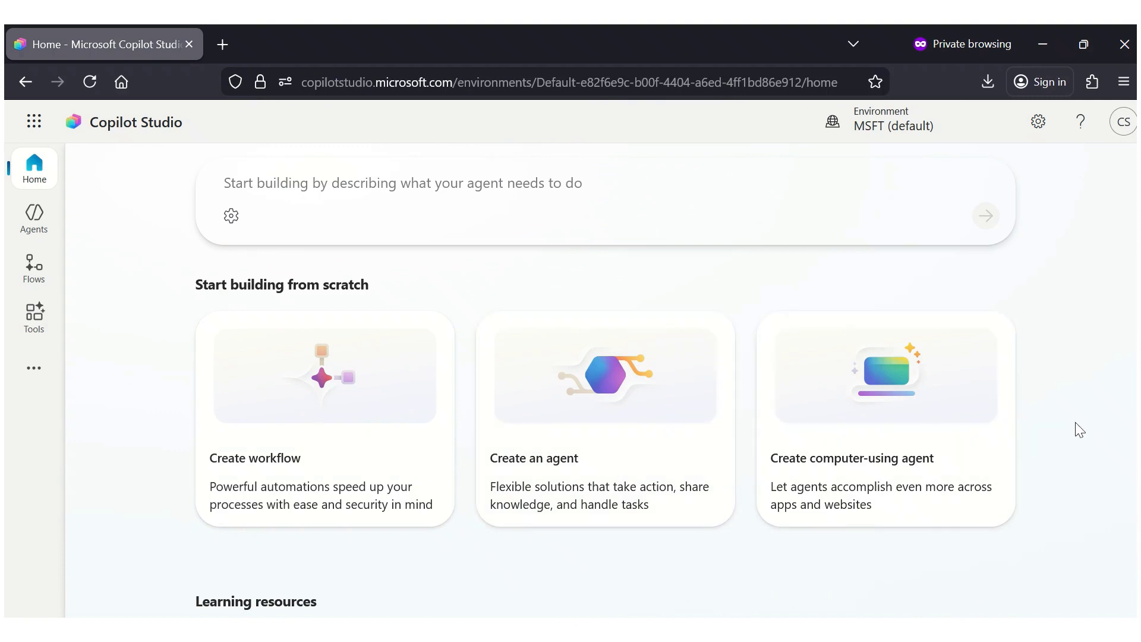
pyautogui.scroll(-5, 1082, 425)
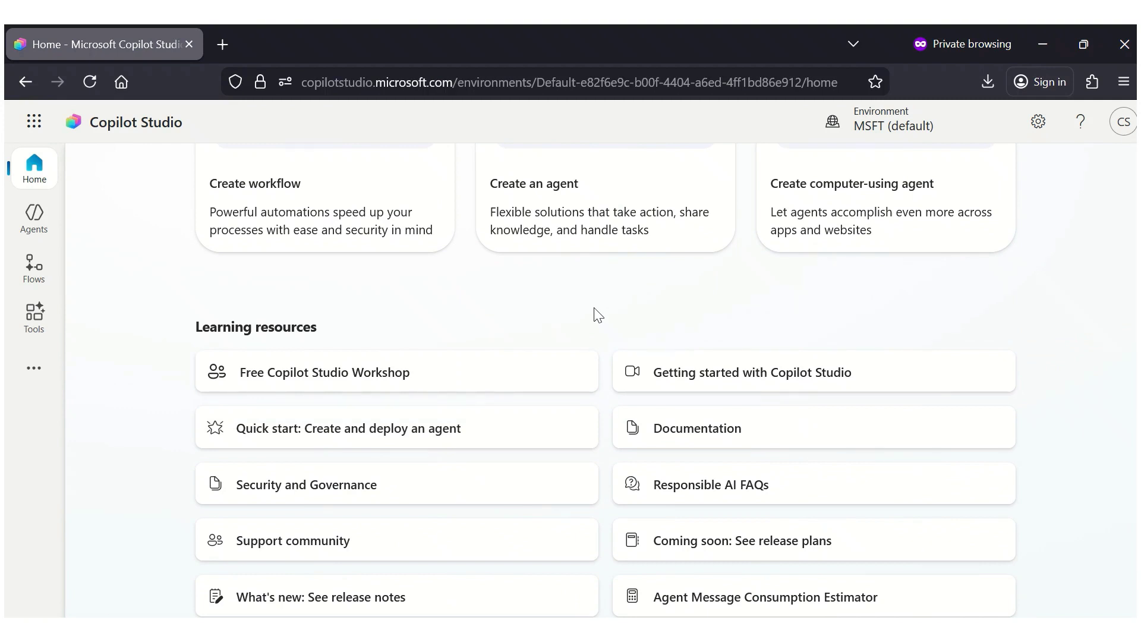
pyautogui.scroll(10, 598, 314)
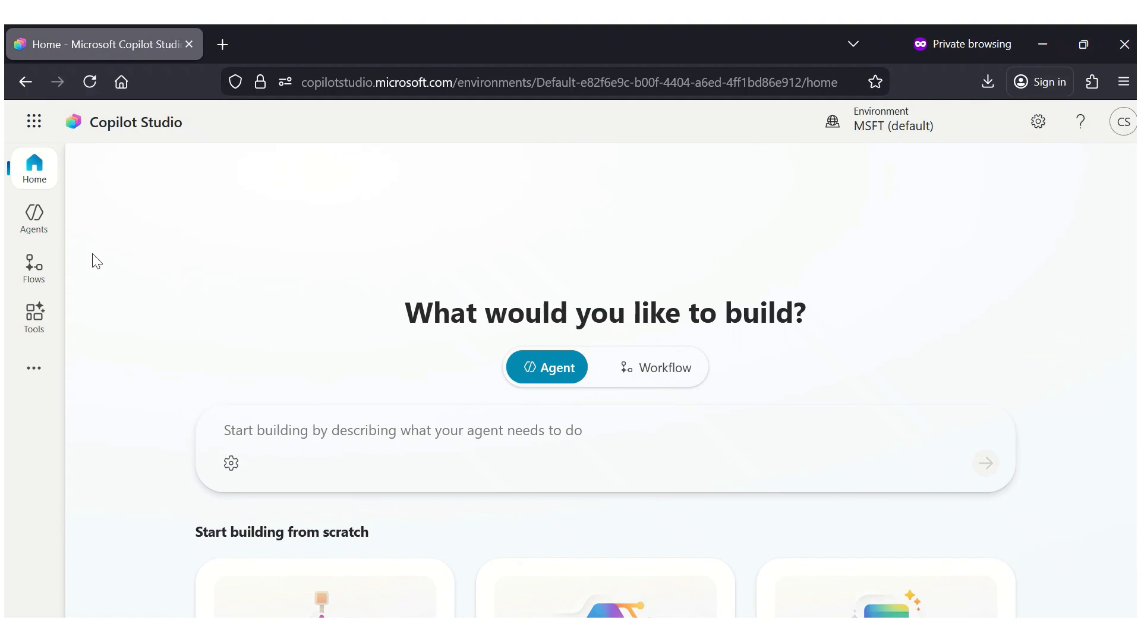
# - Look through the Agents page with its managed agents and templates, and create a new blank agent
pyautogui.click(50, 236)
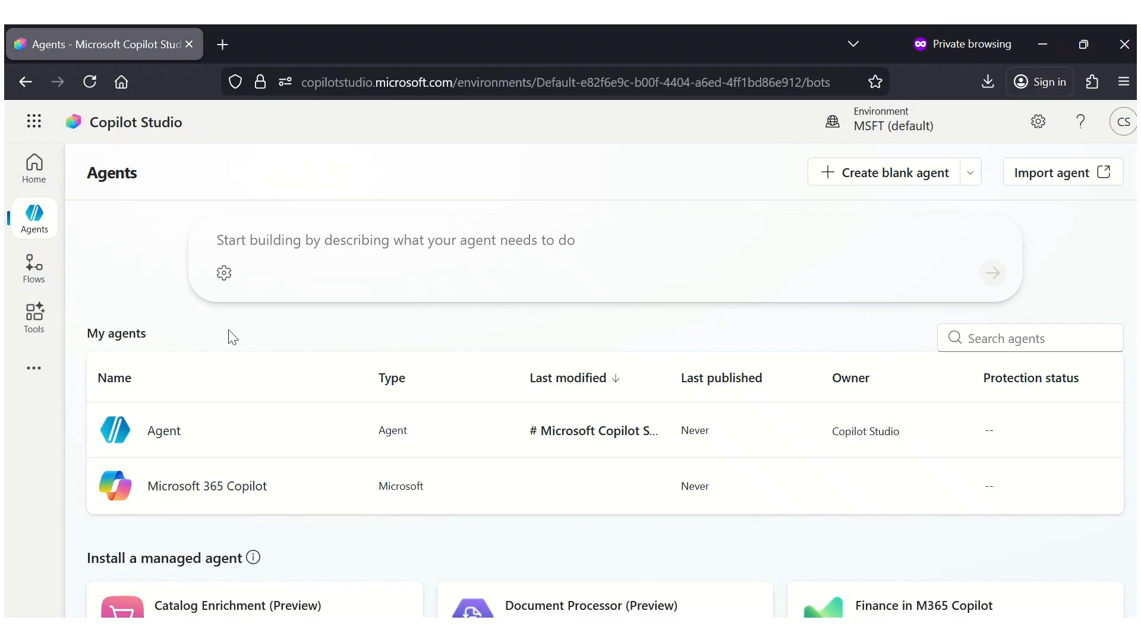
pyautogui.scroll(-3, 232, 337)
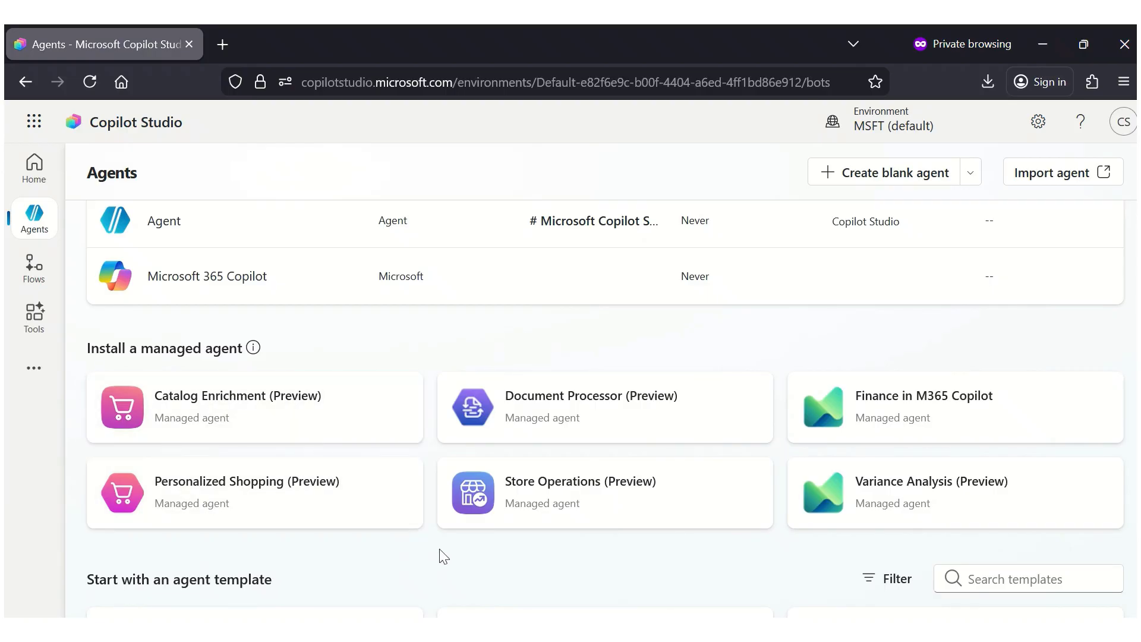
pyautogui.scroll(-3, 442, 557)
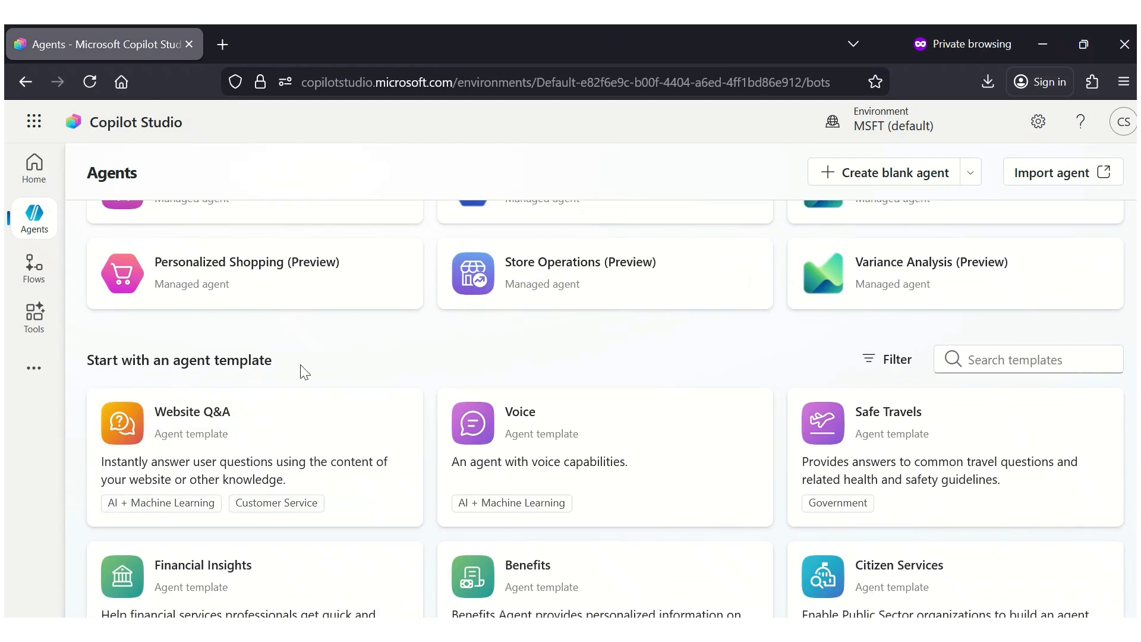
pyautogui.scroll(-2, 472, 397)
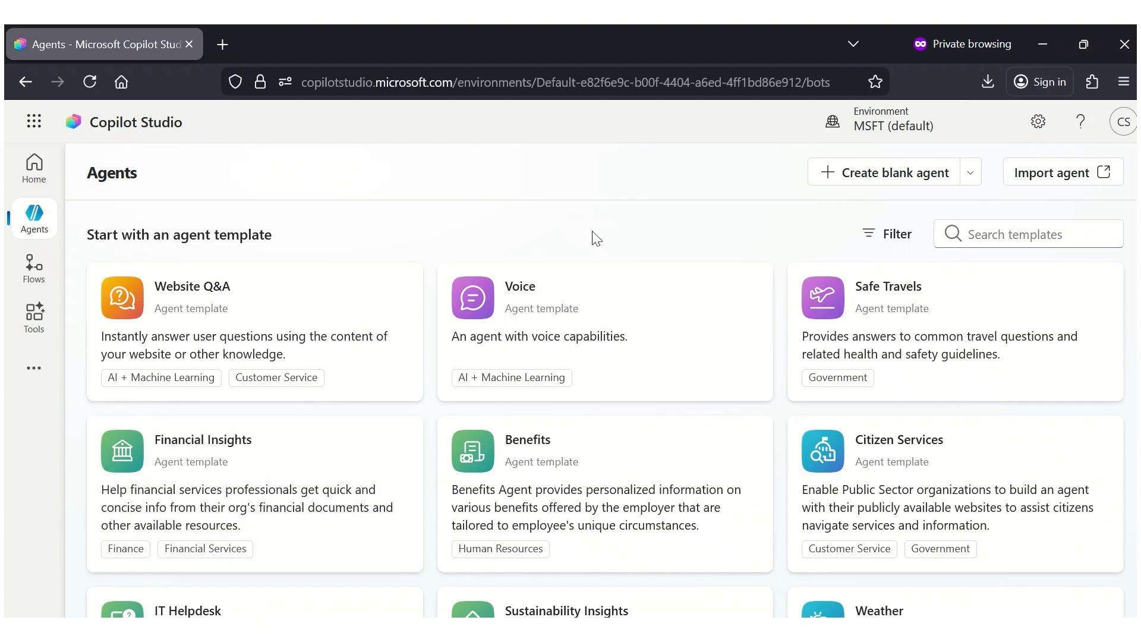
pyautogui.scroll(5, 597, 238)
pyautogui.scroll(-1, 318, 323)
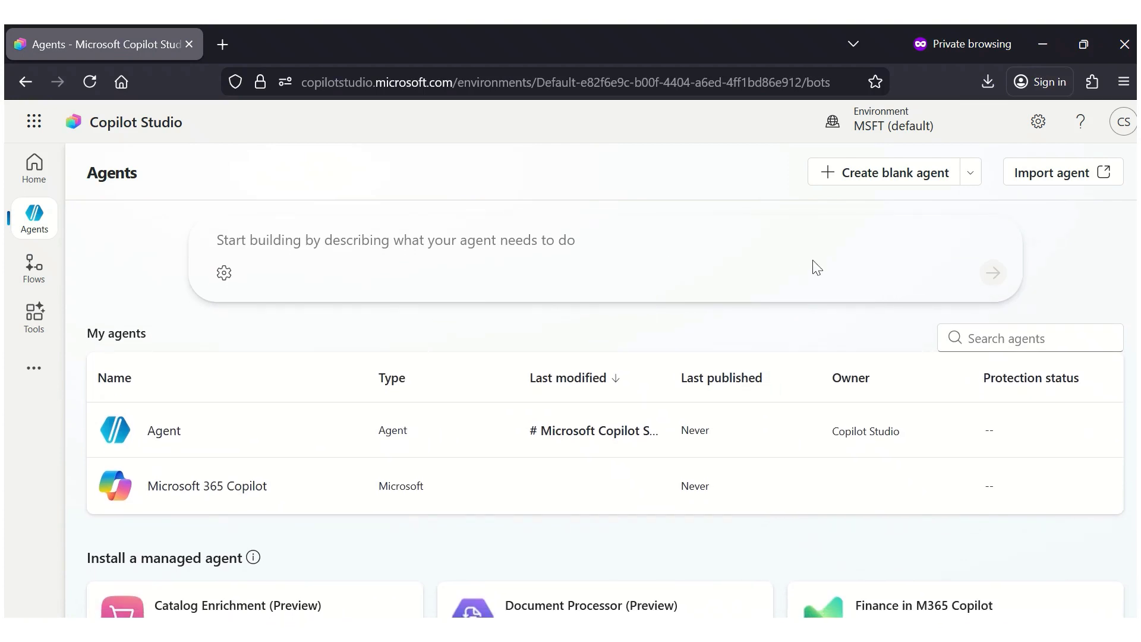
pyautogui.click(883, 184)
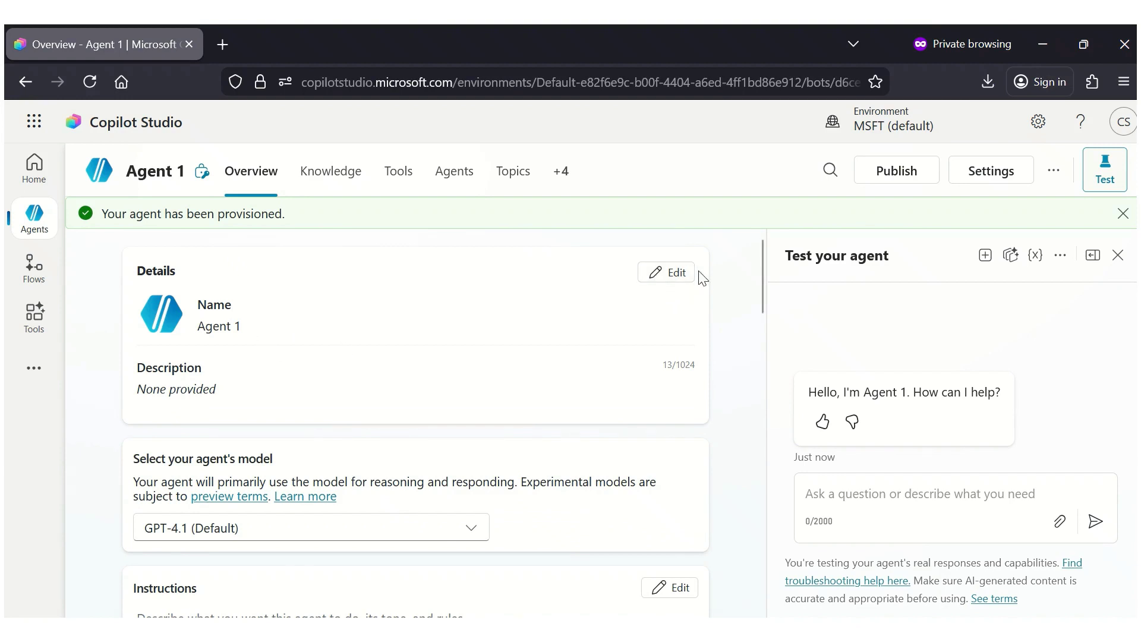
# - Edit the new agent's details and change its name to "Hello World Agent"
pyautogui.click(660, 273)
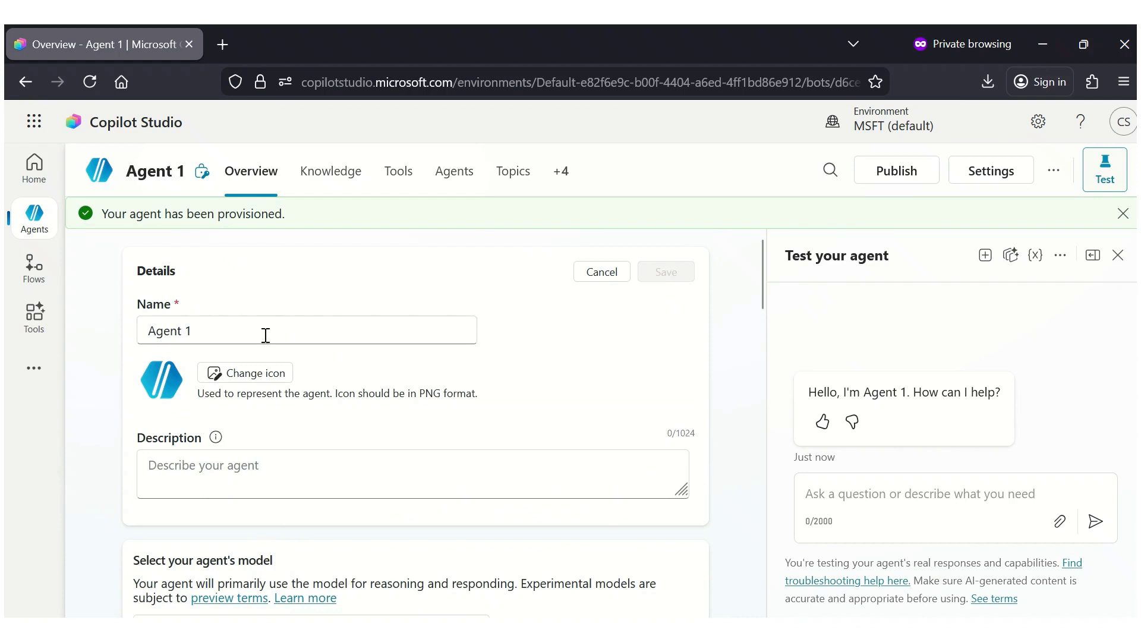
pyautogui.moveTo(258, 328); pyautogui.dragTo(79, 338)
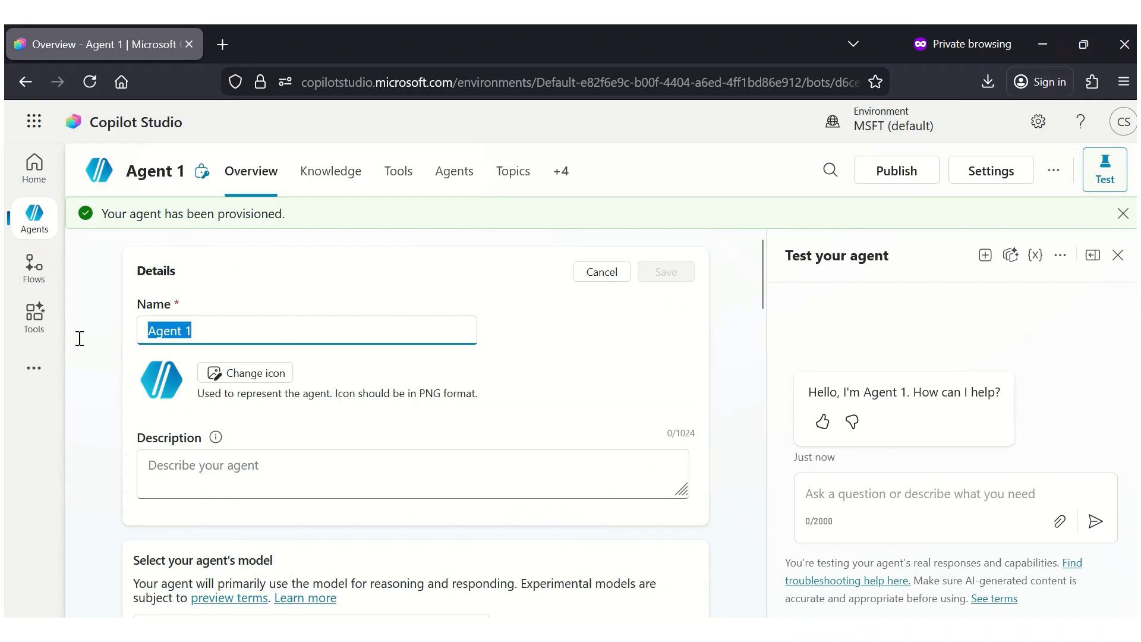
pyautogui.write('Hello WO')
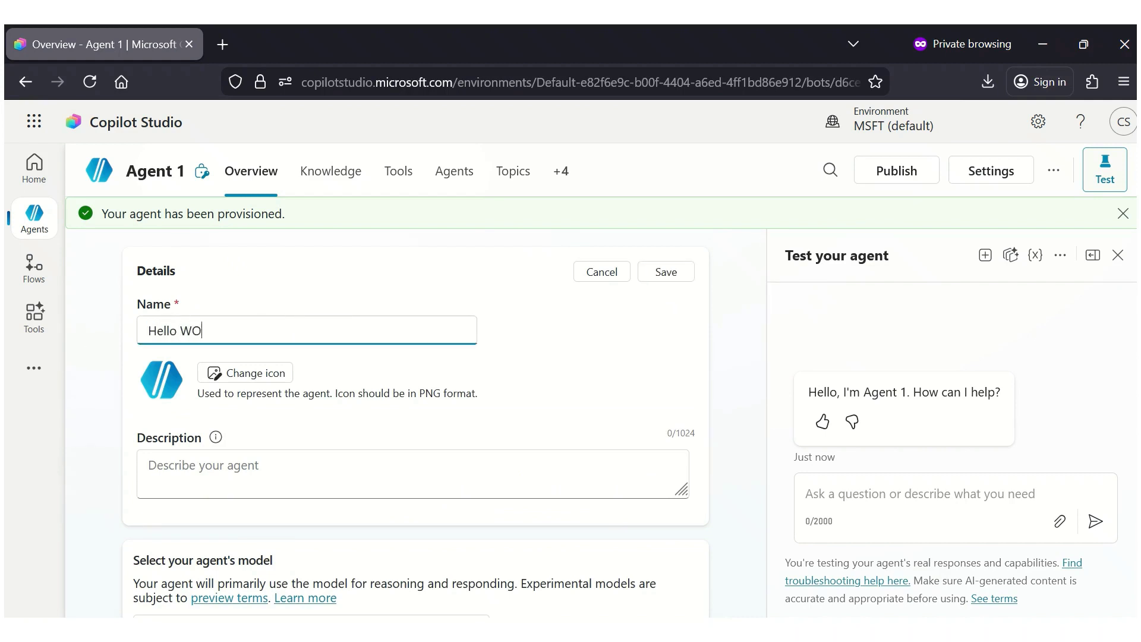
pyautogui.press('BackSpace')
pyautogui.write('orld Agen')
pyautogui.press('BackSpace')
pyautogui.press('BackSpace')
pyautogui.press('BackSpace')
pyautogui.write('gent')
# - Replace the agent's icon with the Copilot logo PNG image from the Downloads folder and save it
pyautogui.click(265, 375)
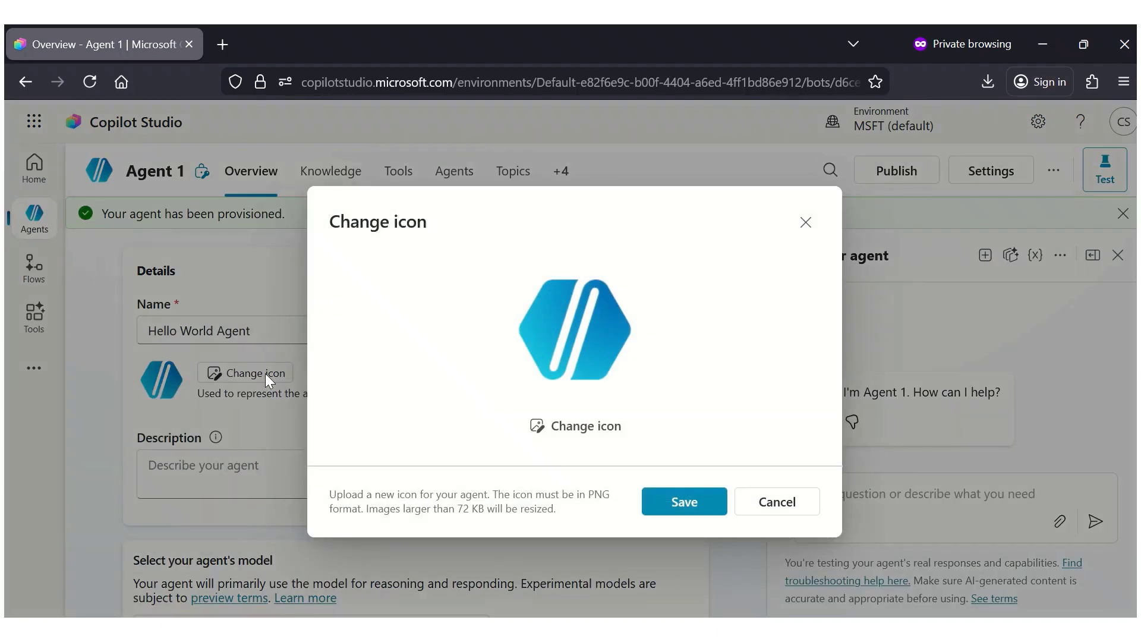
pyautogui.click(588, 433)
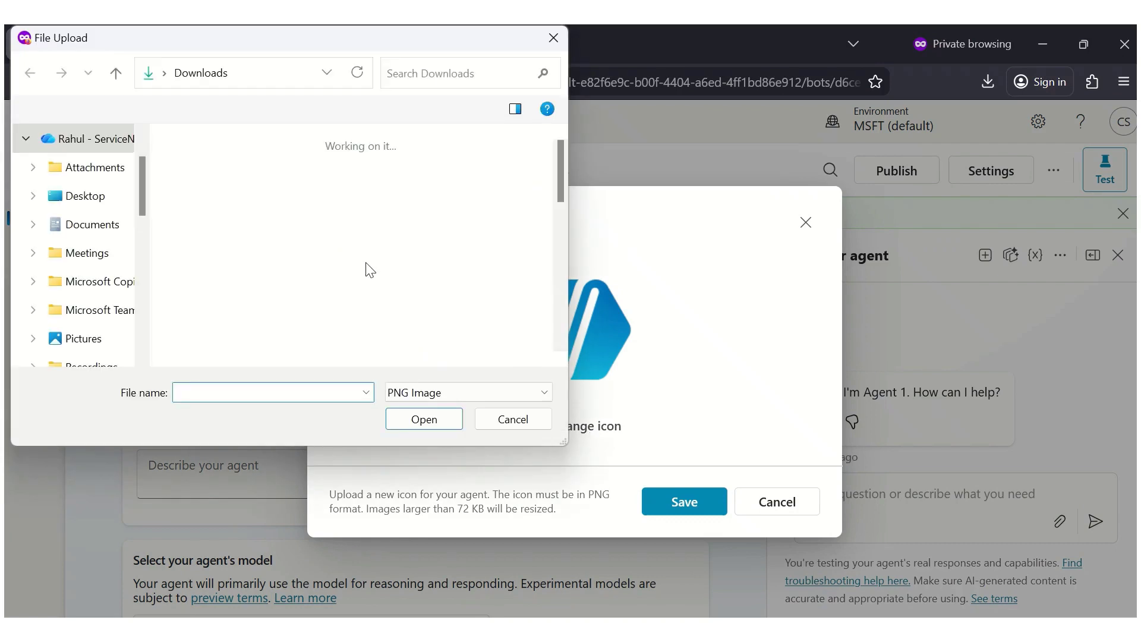
pyautogui.click(424, 419)
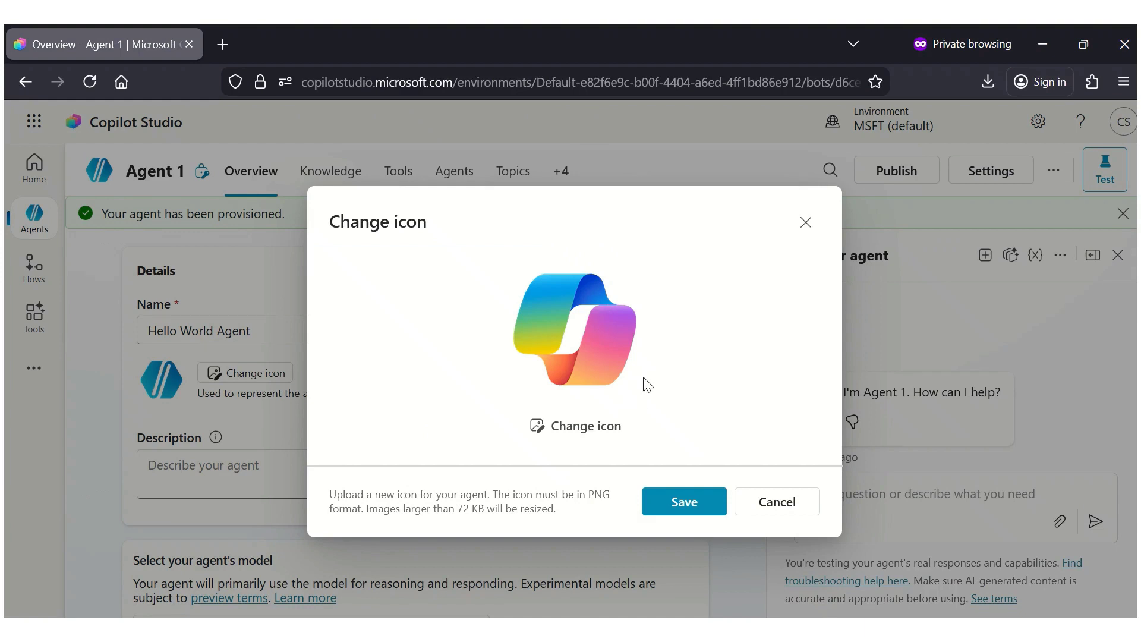
pyautogui.click(677, 508)
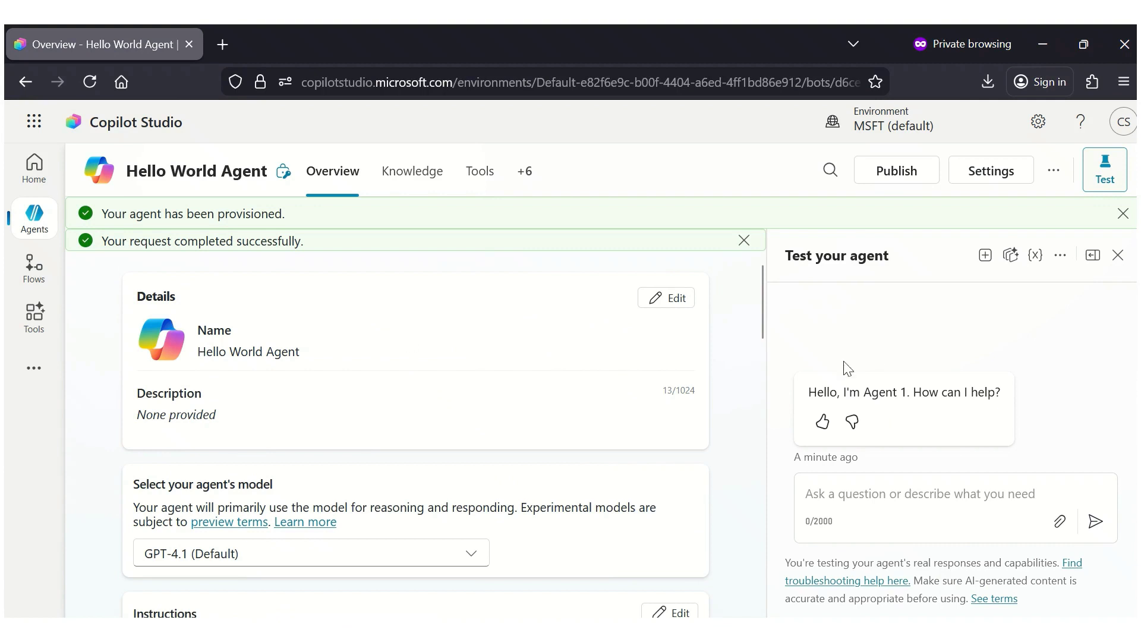
# - Test the agent by sending it the message "Hello", then close the Greeting topic details and return to the agent's overview
pyautogui.click(857, 485)
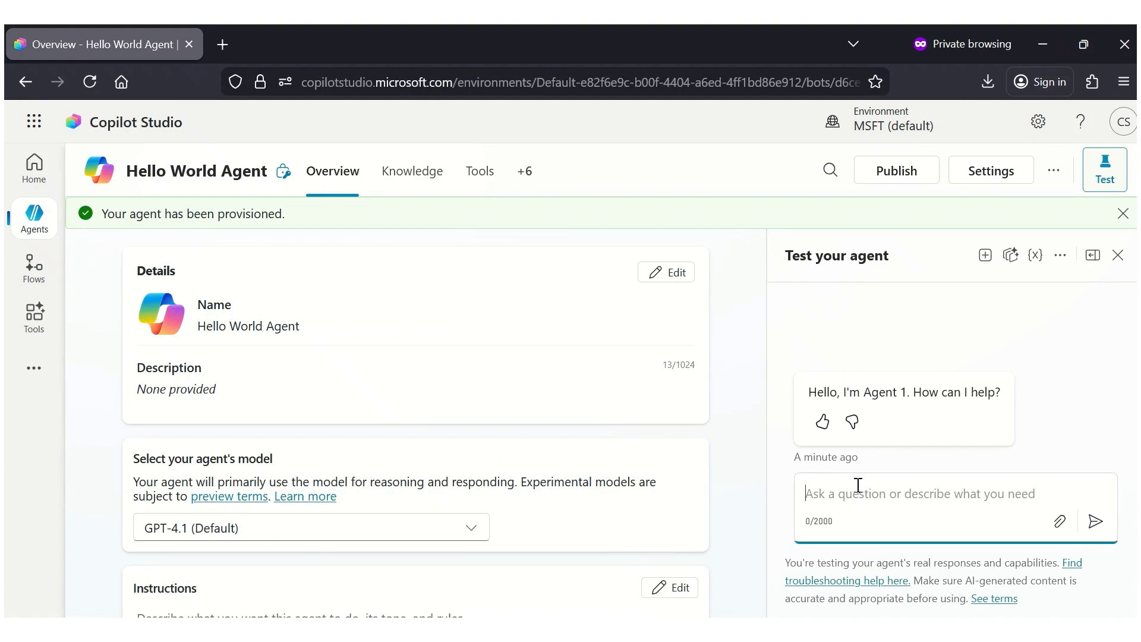
pyautogui.write('He')
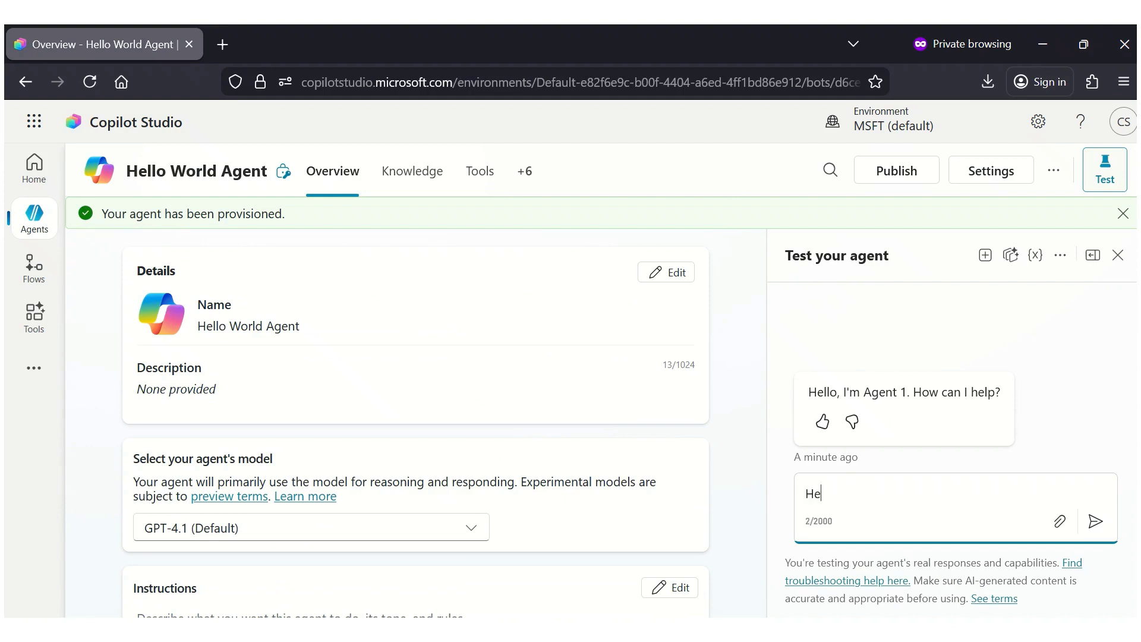
pyautogui.write('llo')
pyautogui.press('Return')
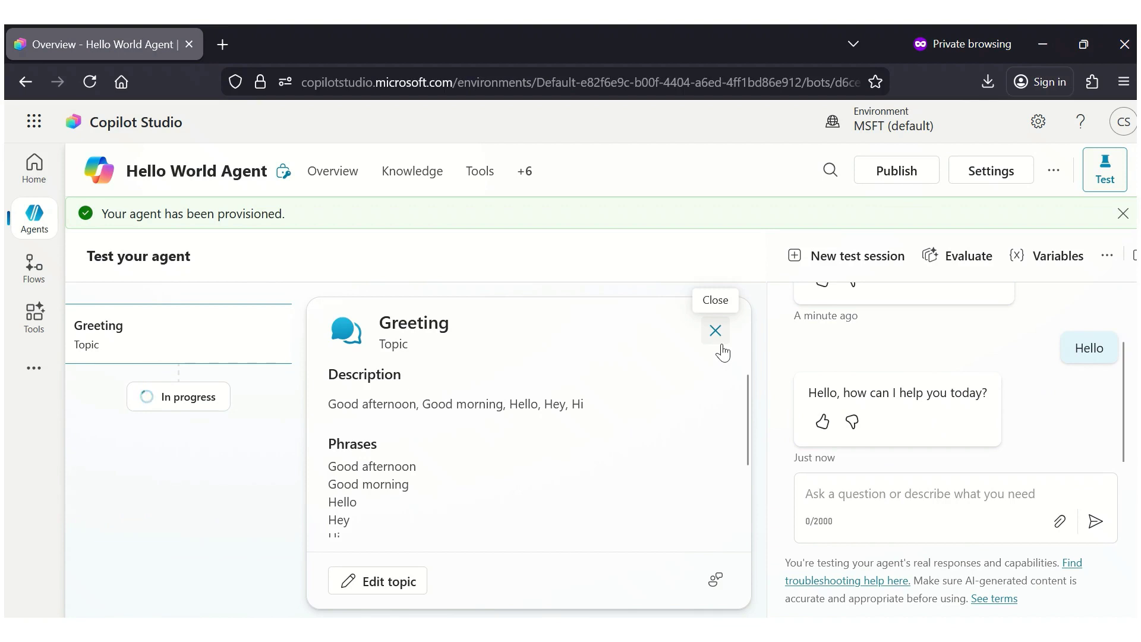
pyautogui.click(716, 333)
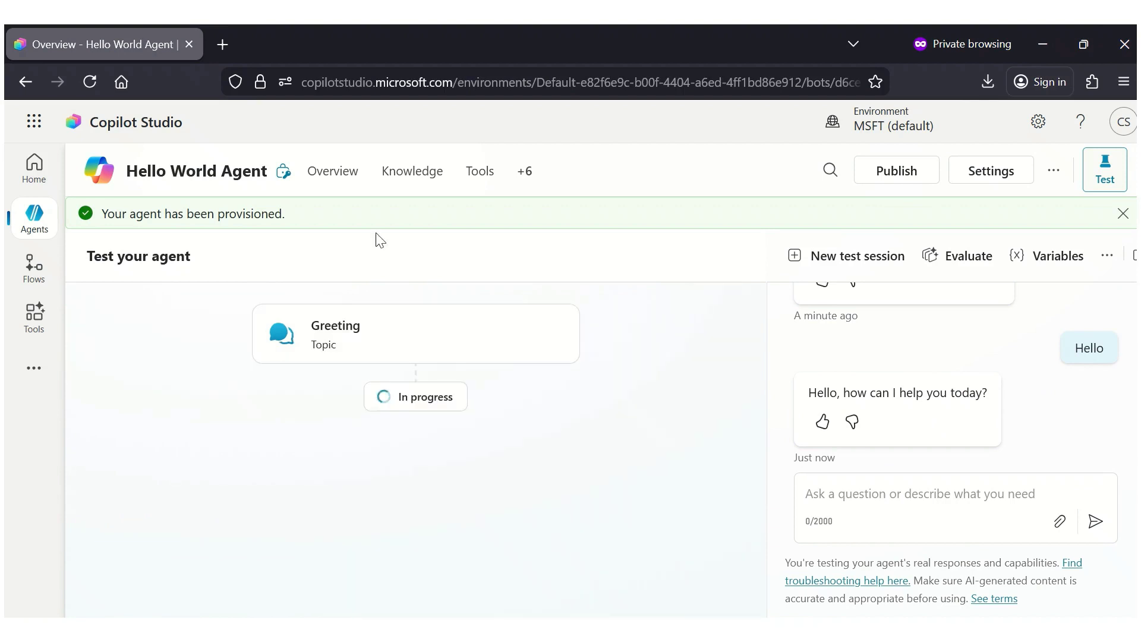
pyautogui.click(344, 178)
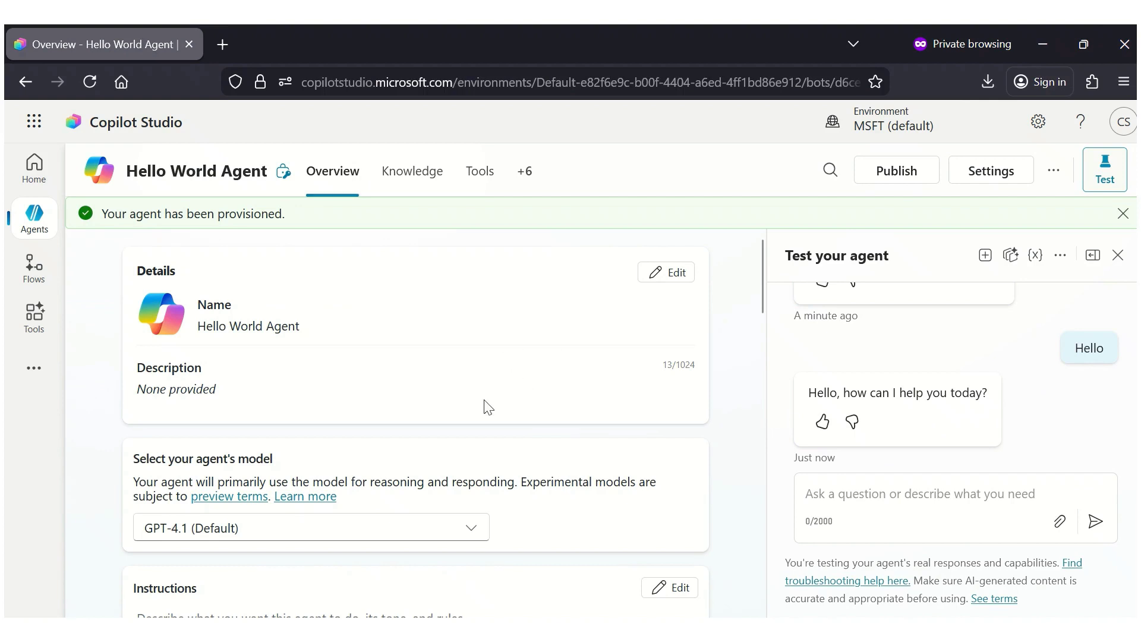
# - Set the agent's description to "This is a Hello World Agent" and save the details
pyautogui.click(670, 278)
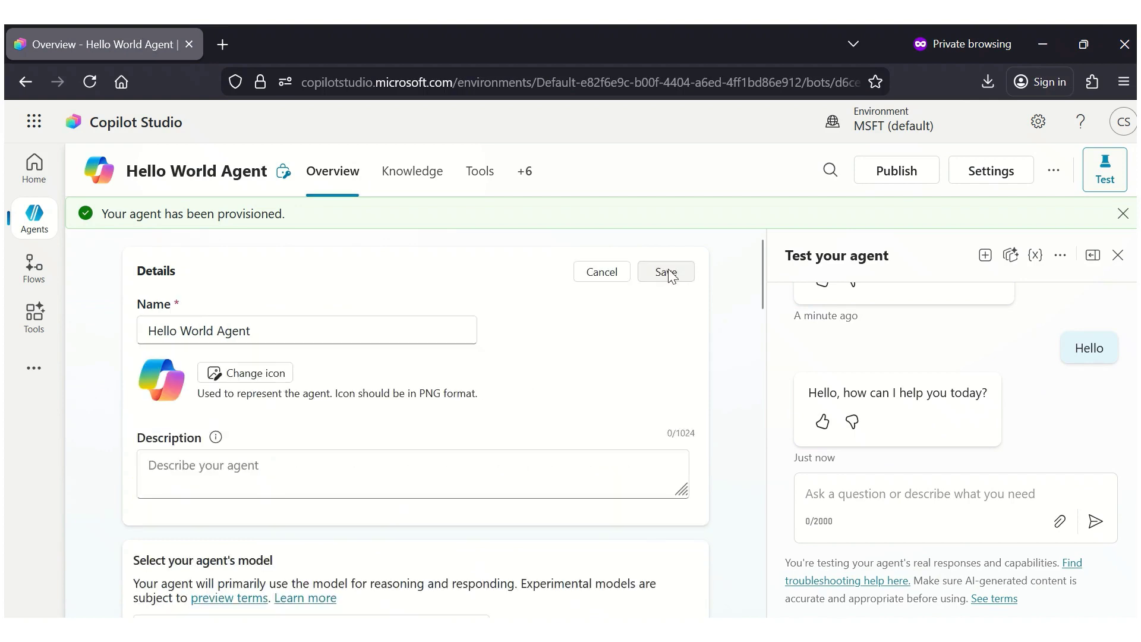
pyautogui.click(251, 456)
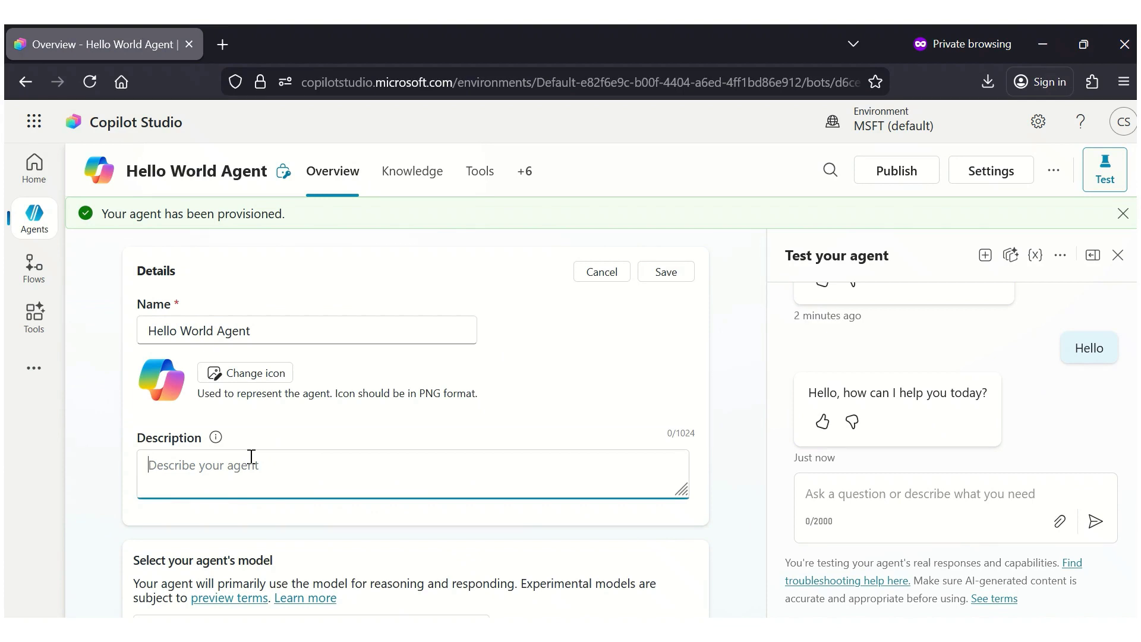
pyautogui.write('This is a He')
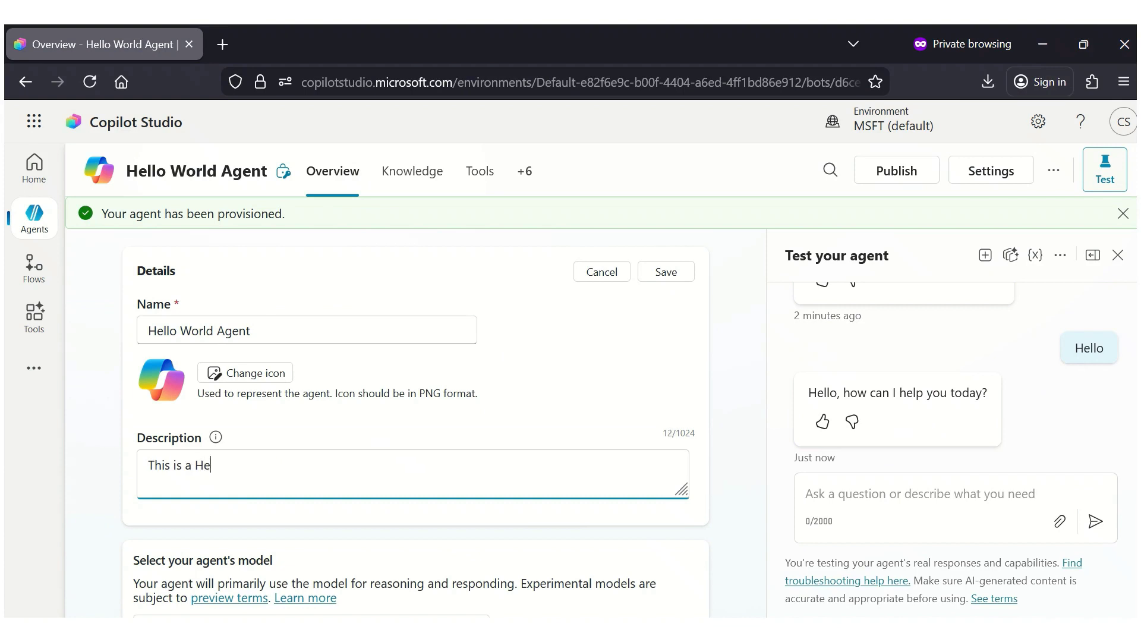
pyautogui.write('llow')
pyautogui.press('BackSpace')
pyautogui.write('World Agent')
pyautogui.scroll(-3, 416, 416)
pyautogui.scroll(3, 441, 428)
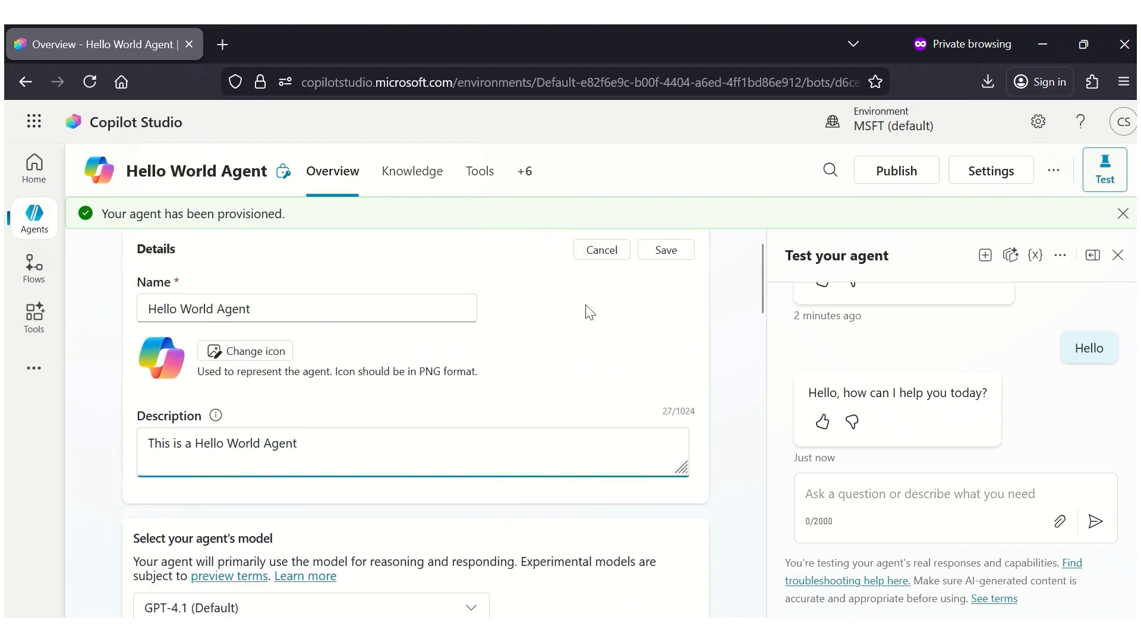
pyautogui.click(666, 251)
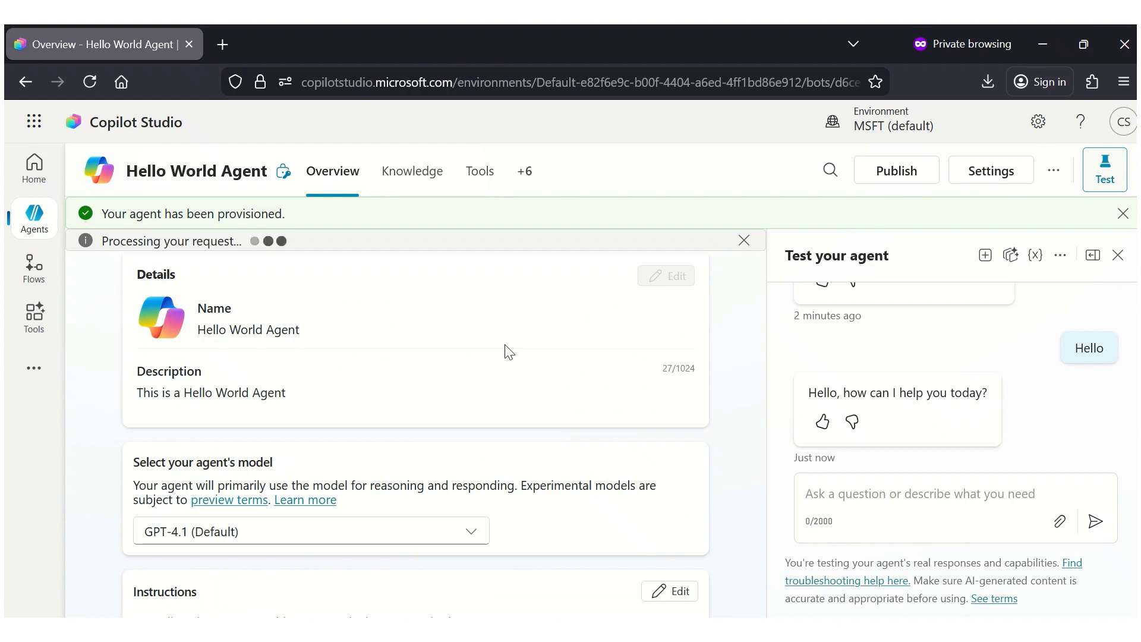
# - View the OpenAI and Anthropic models available for the agent without changing the selected model
pyautogui.scroll(-2, 481, 416)
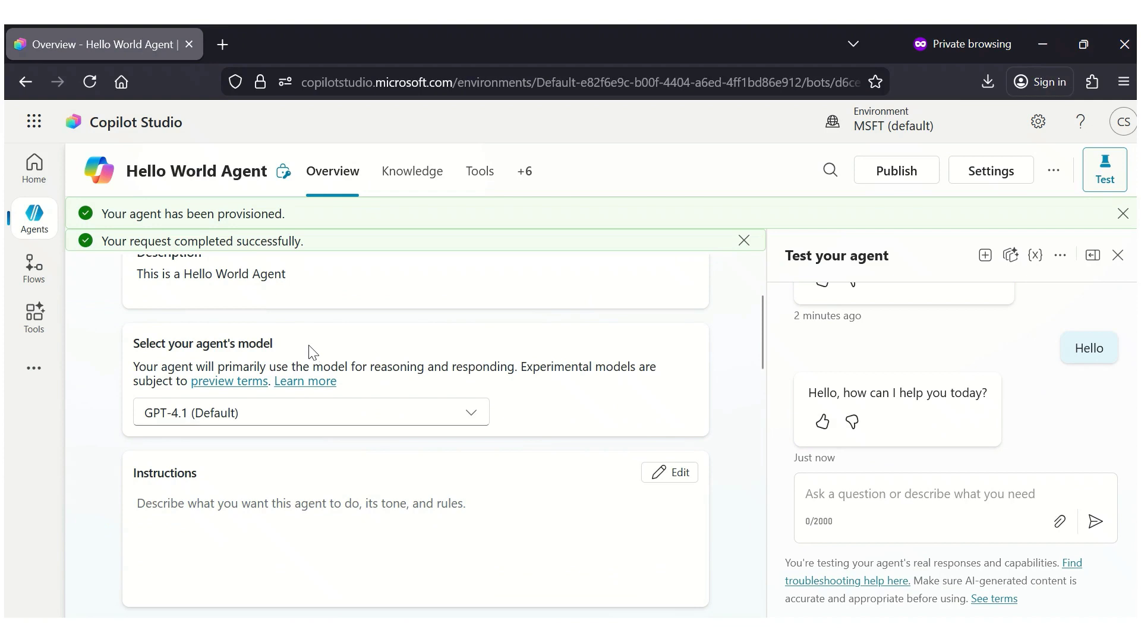
pyautogui.moveTo(301, 350); pyautogui.dragTo(132, 344)
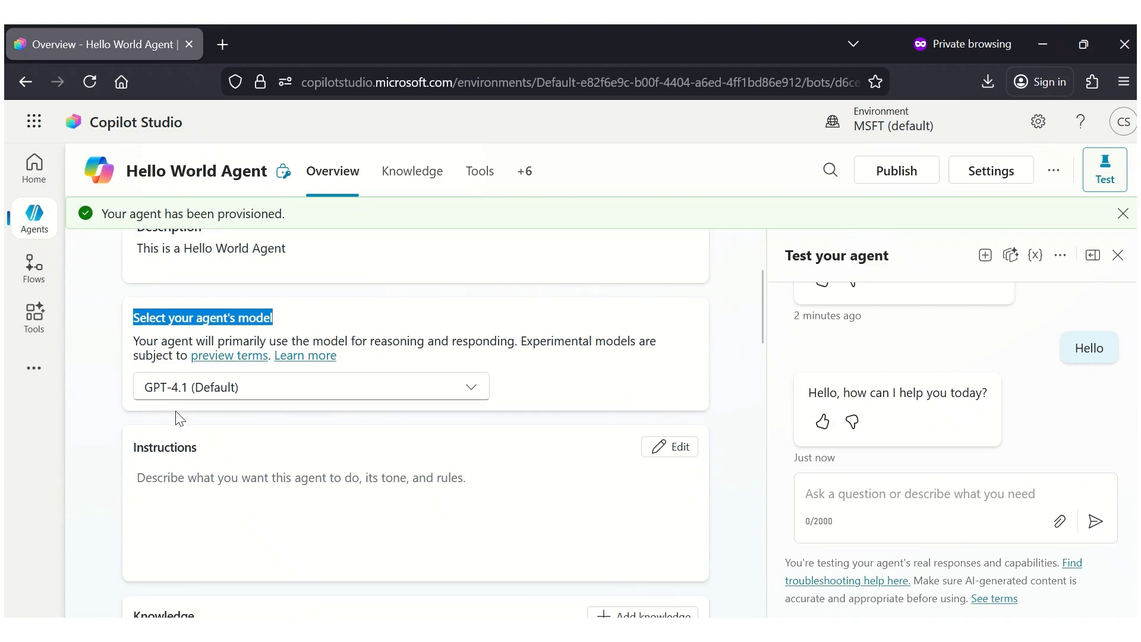
pyautogui.click(475, 395)
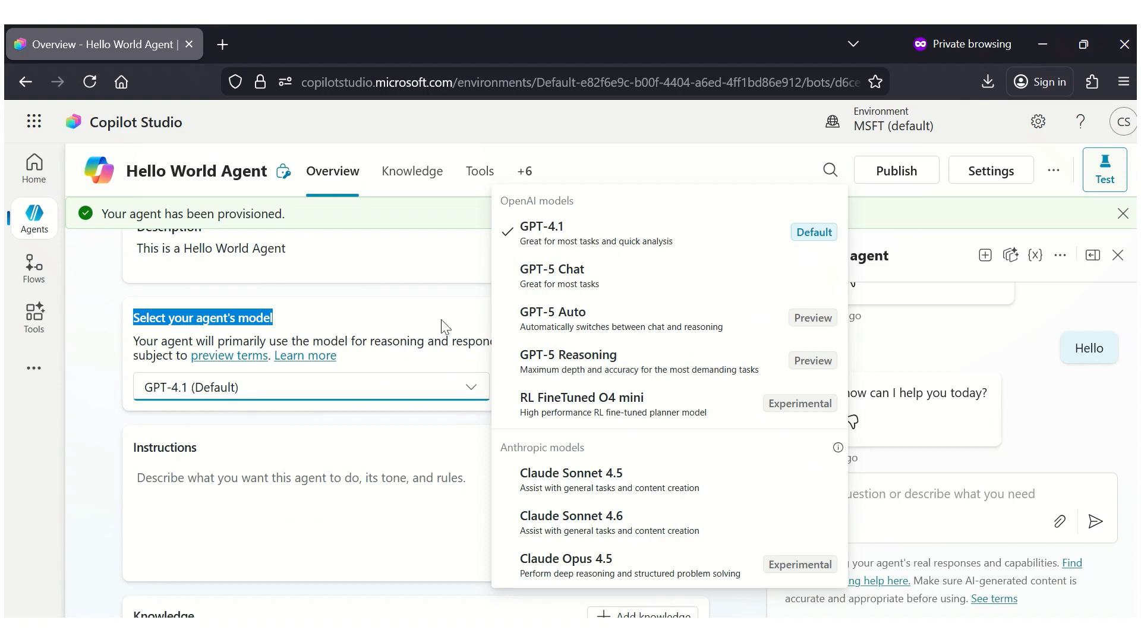
pyautogui.click(96, 463)
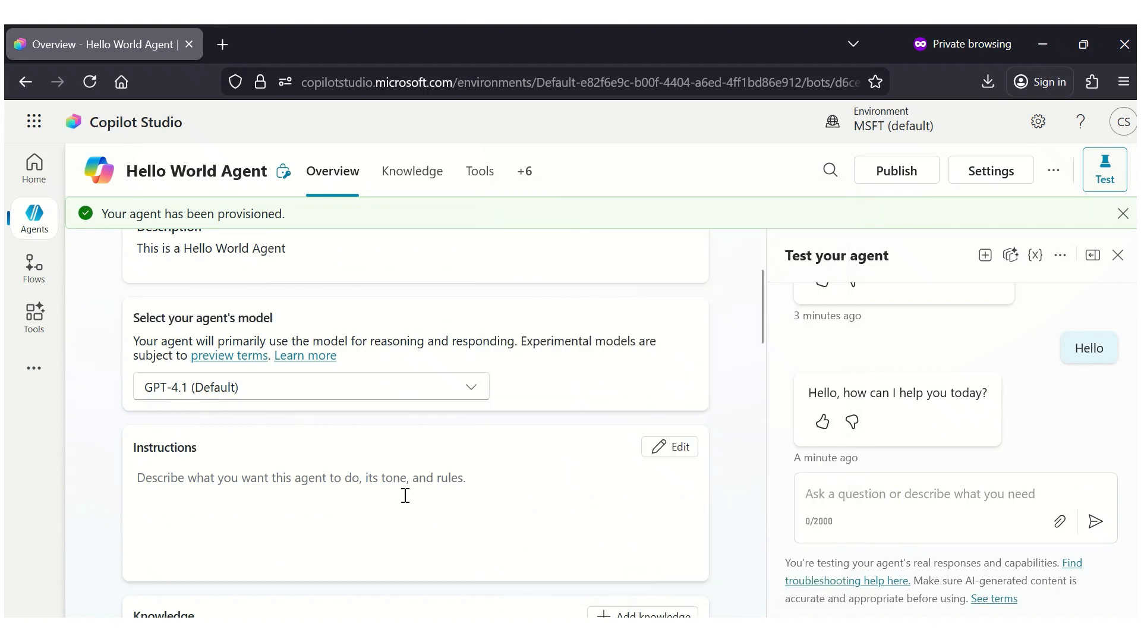
# - Start the agent's instructions with the line "You are an intelligent AI agent", correcting the misspelled word
pyautogui.scroll(-1, 404, 493)
pyautogui.moveTo(215, 405); pyautogui.dragTo(122, 403)
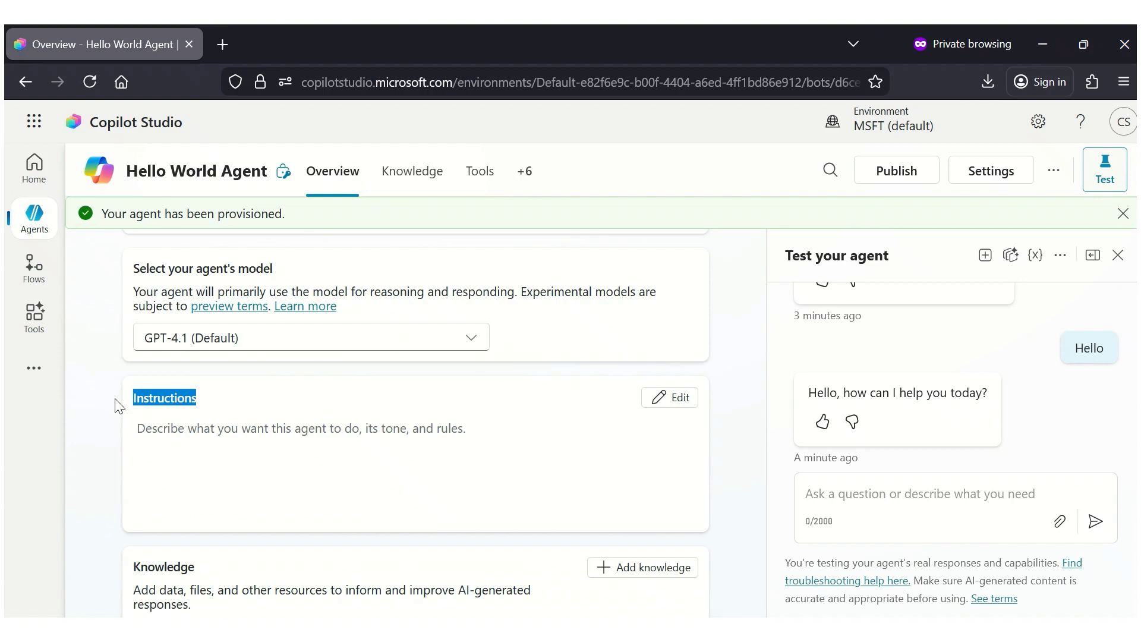
pyautogui.click(475, 430)
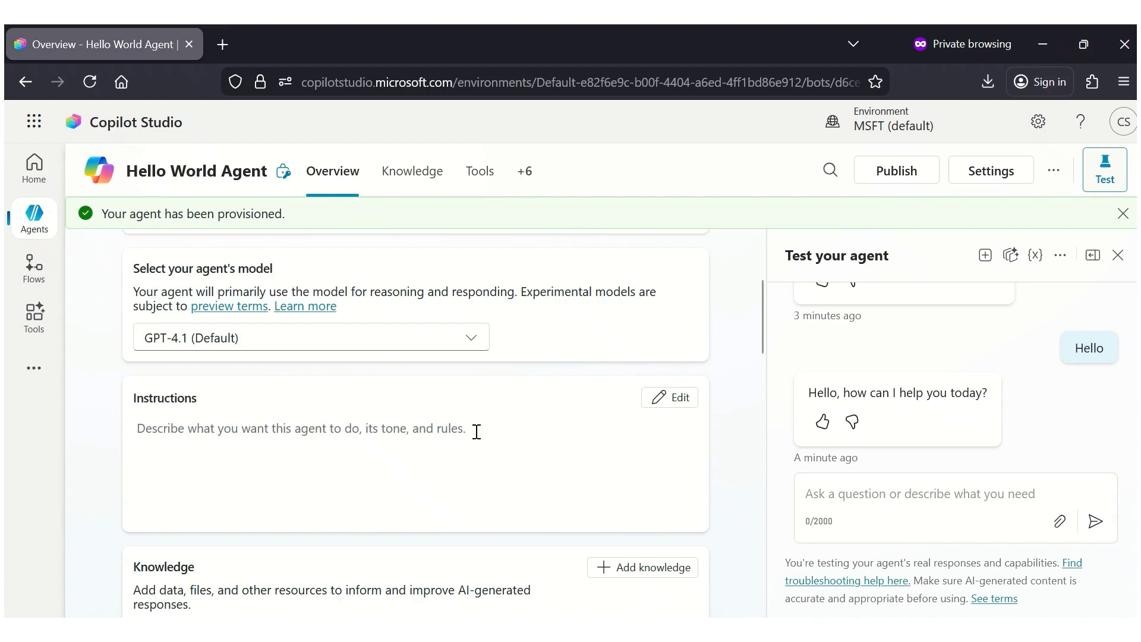
pyautogui.click(678, 401)
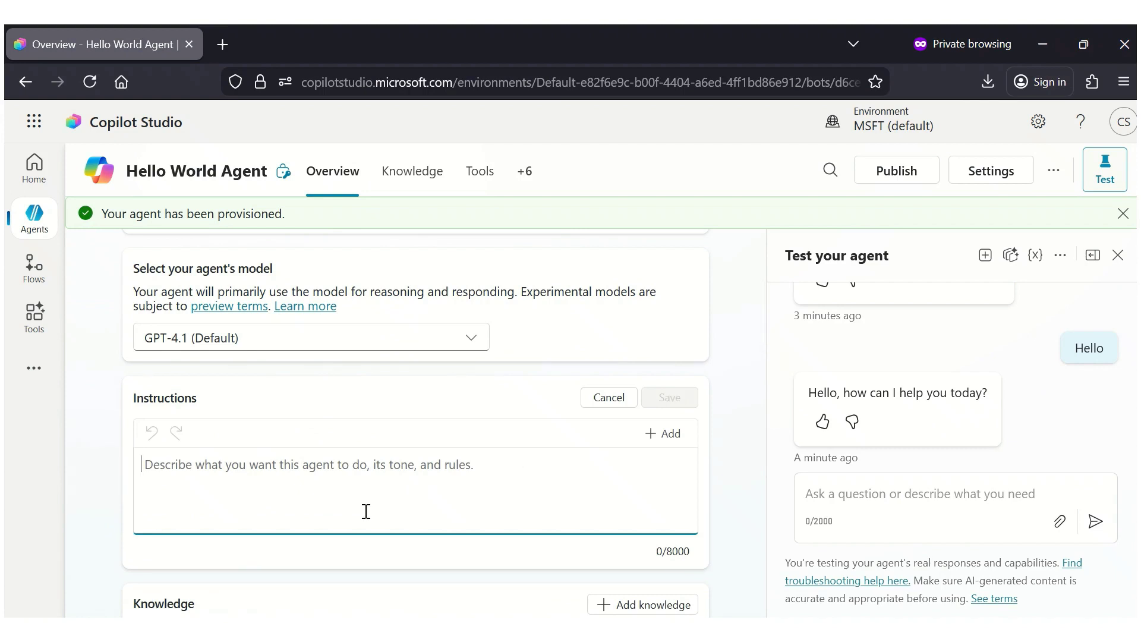
pyautogui.write('You ')
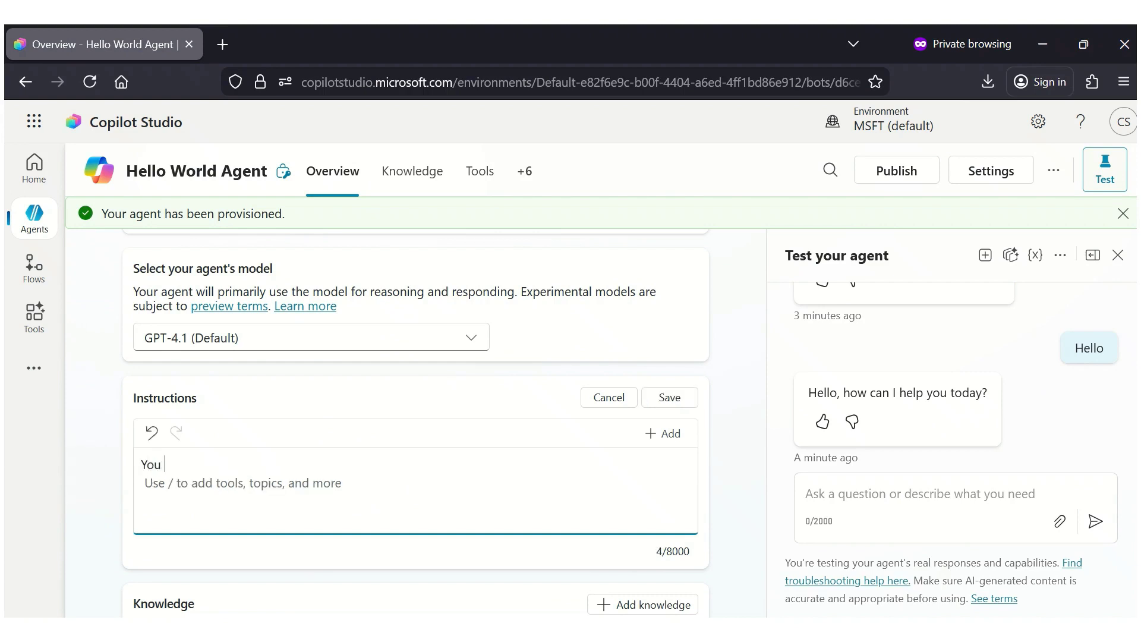
pyautogui.write('are an intellegent')
pyautogui.click(242, 465)
pyautogui.rightClick(241, 466)
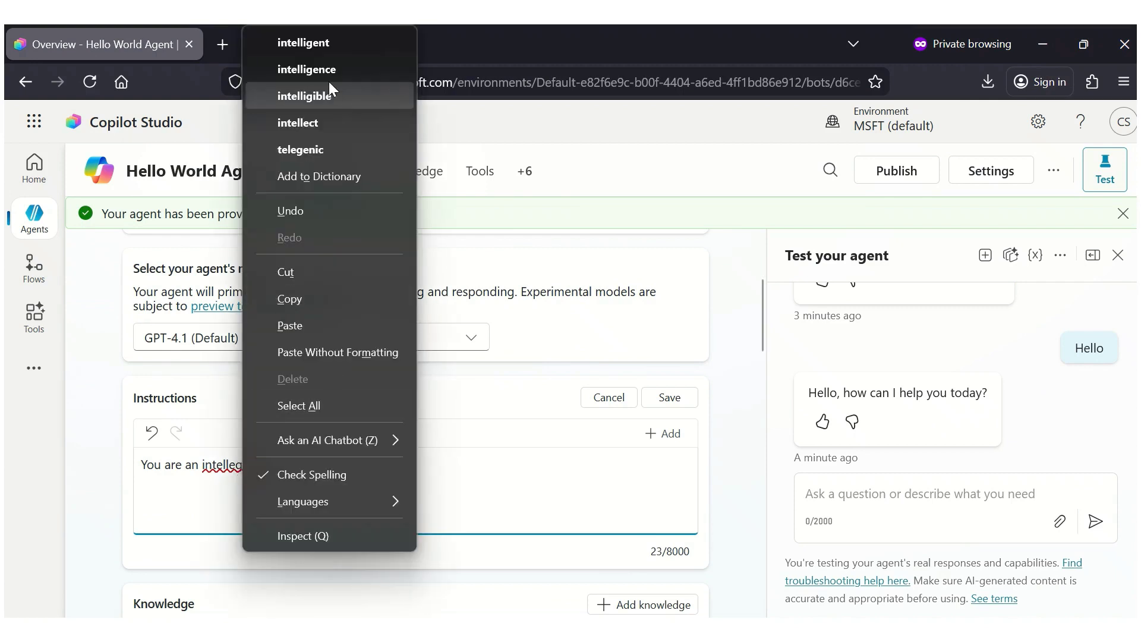
pyautogui.click(319, 43)
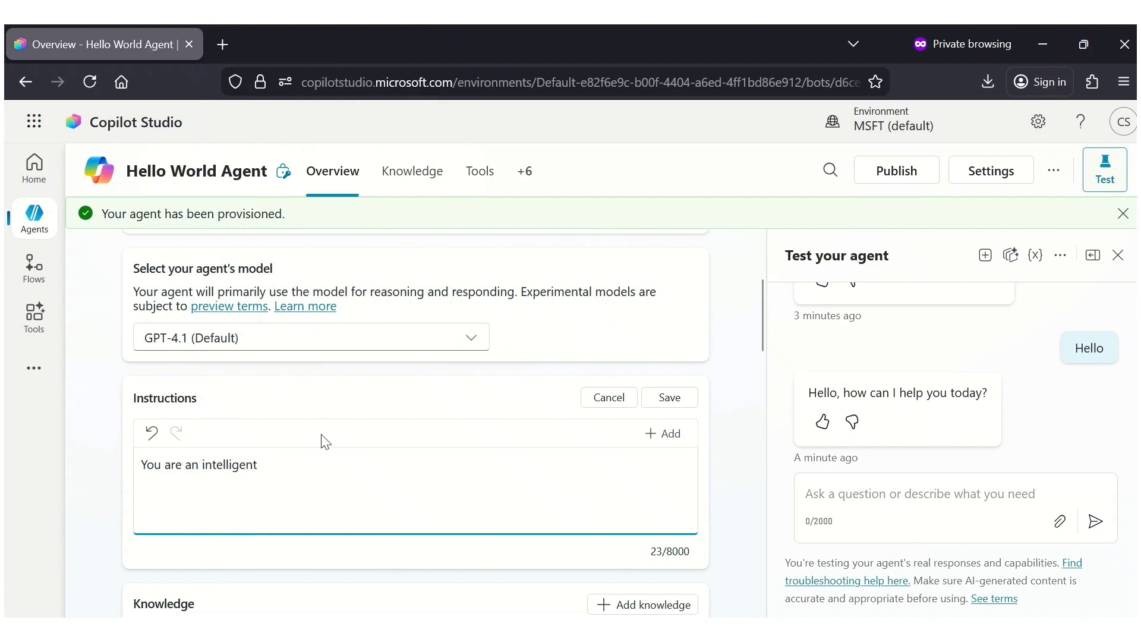
pyautogui.write('AI agent')
# - Add a second instruction line reading "Please respond to the users queries using the data sources available"
pyautogui.press('Return')
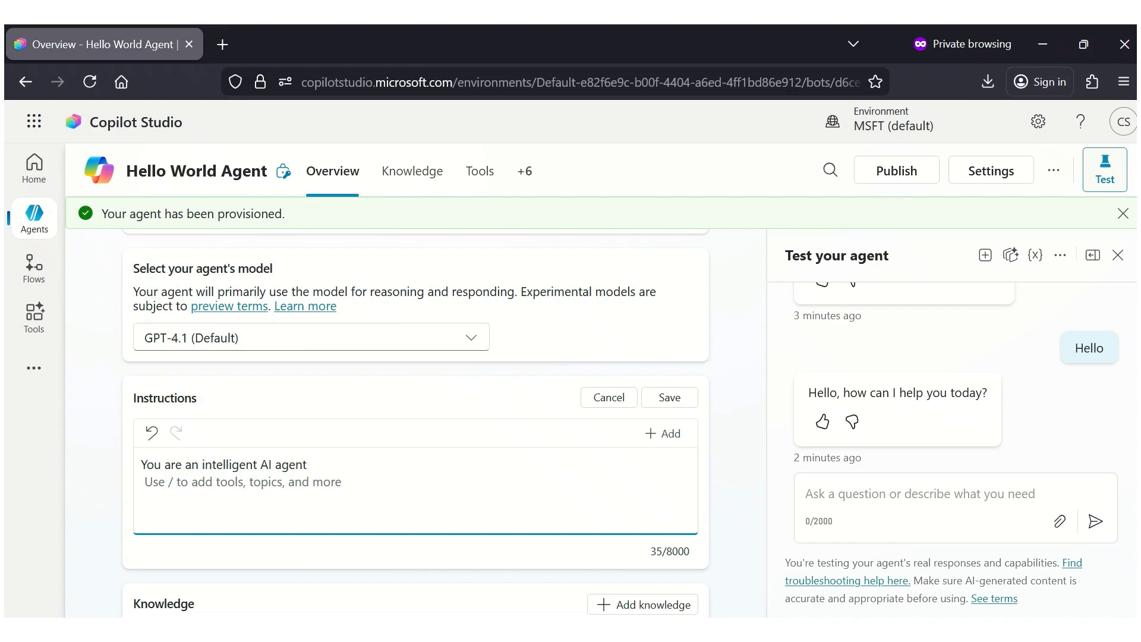
pyautogui.write('Ple')
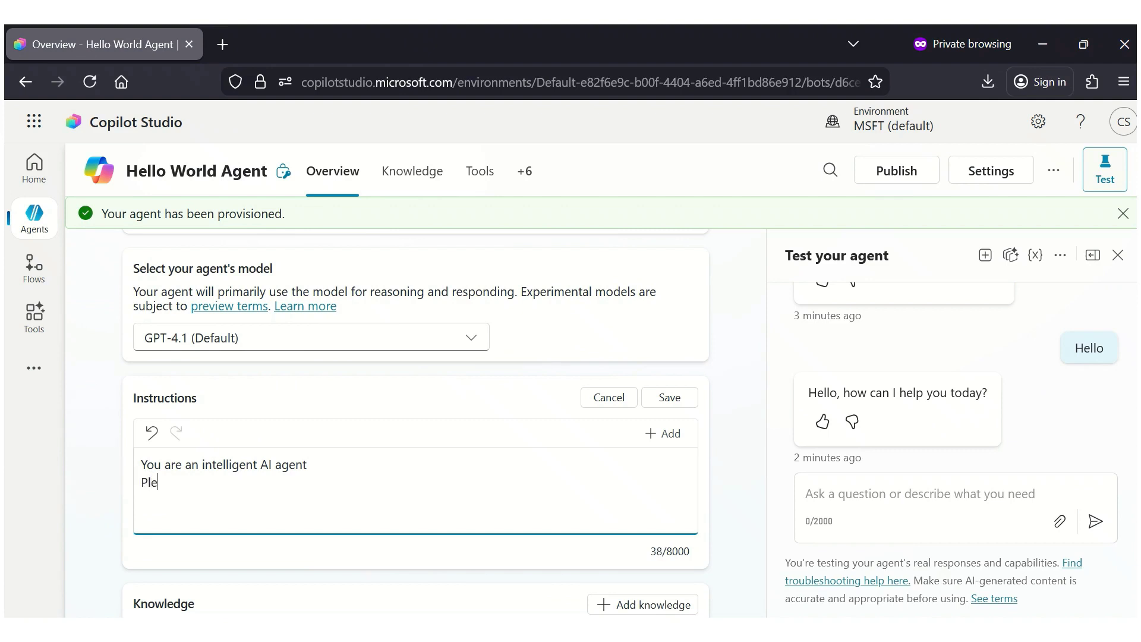
pyautogui.write('ase respond to the users ')
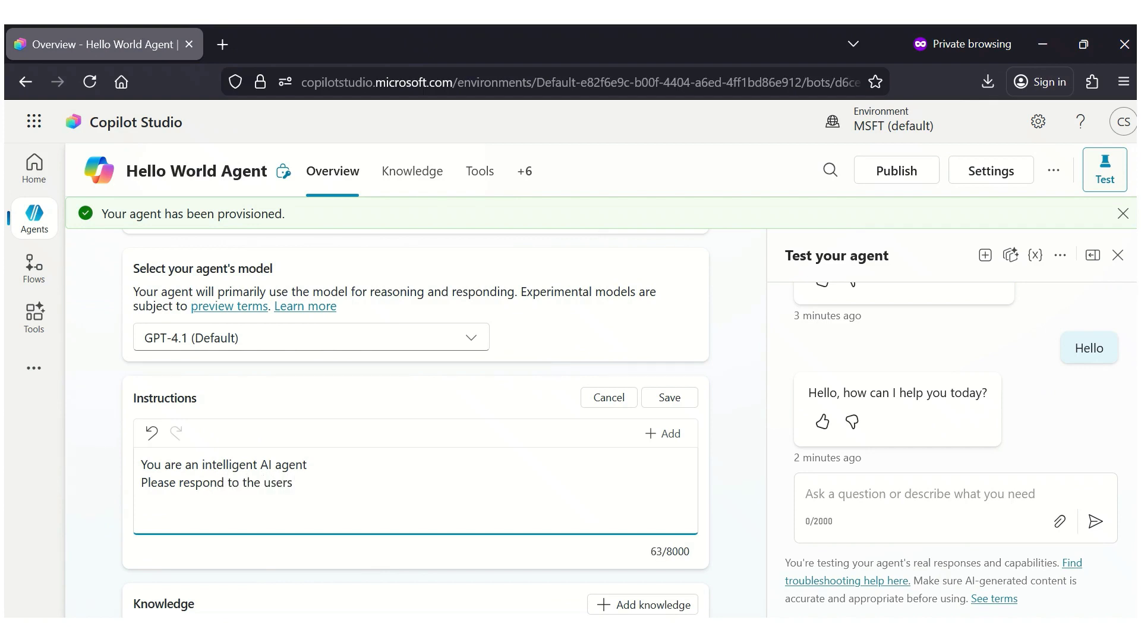
pyautogui.write('queries using the data so')
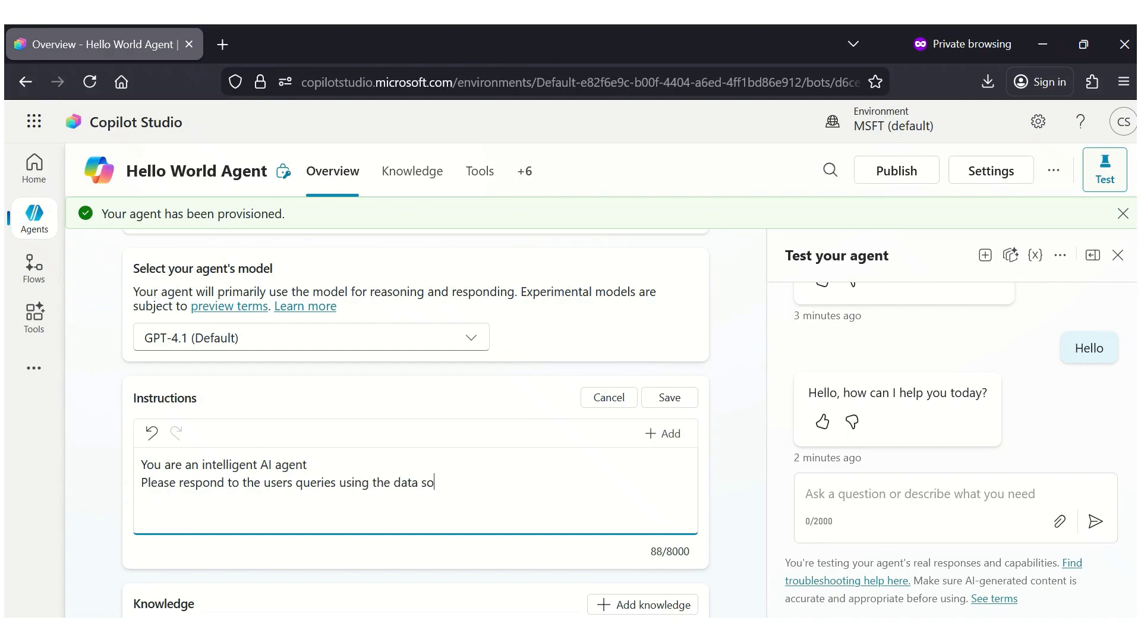
pyautogui.write('urces avaia')
pyautogui.write('bl')
pyautogui.press('BackSpace')
pyautogui.press('BackSpace')
pyautogui.press('BackSpace')
pyautogui.write('lable')
# - Add a third instruction line reading "Use Bullet points when required" and save the instructions
pyautogui.press('Return')
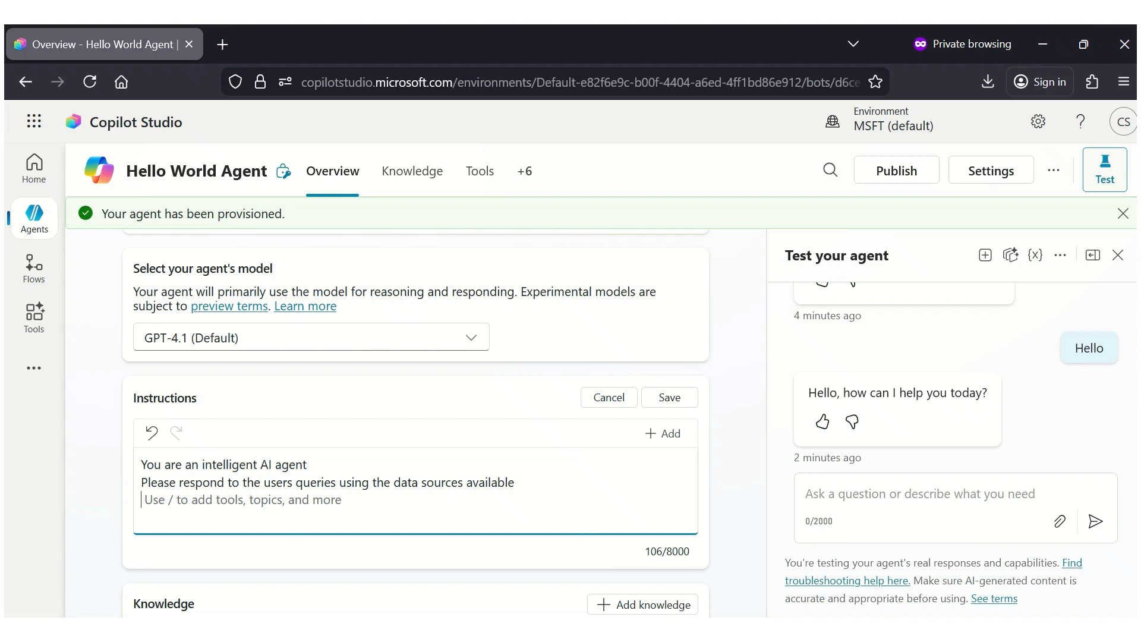
pyautogui.write('Use ')
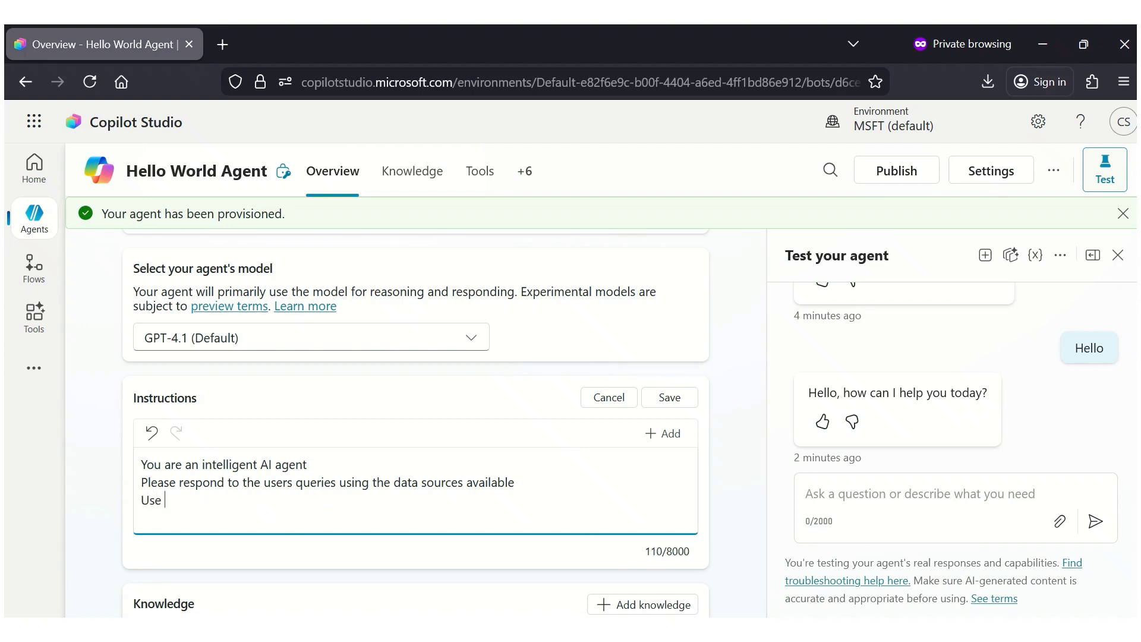
pyautogui.write('Bullet points when required')
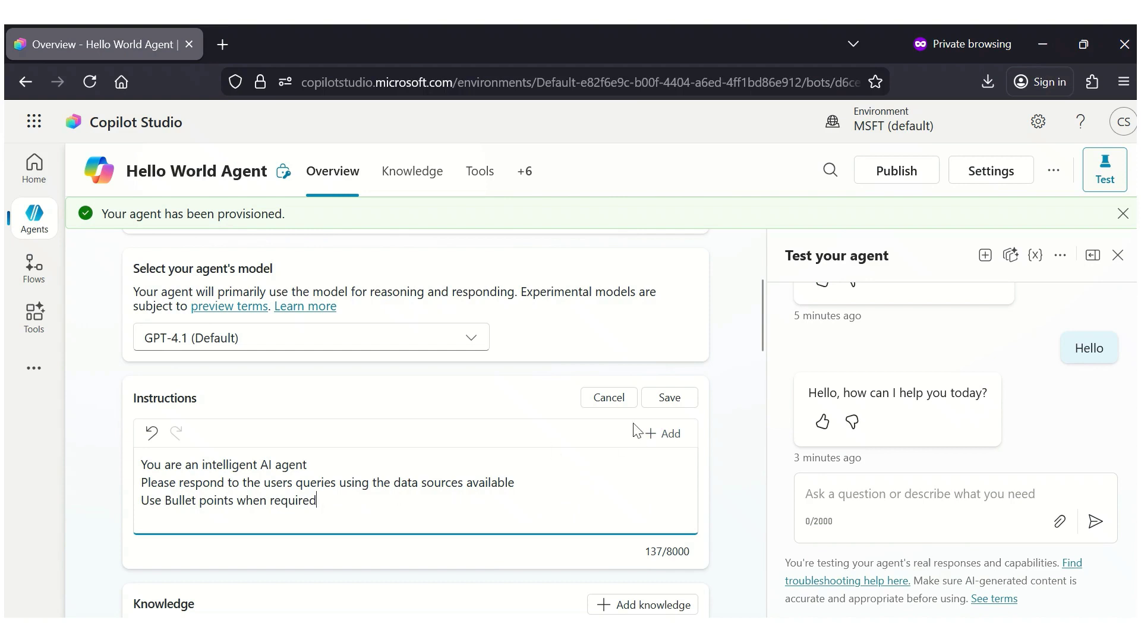
pyautogui.click(670, 398)
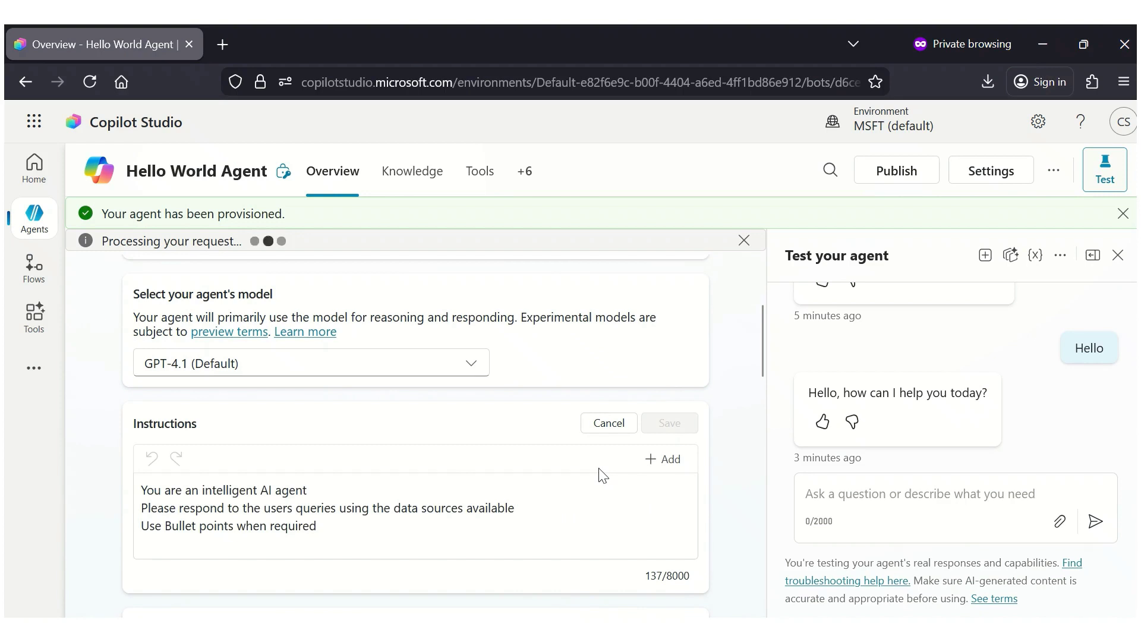
# - Review the agent's Knowledge, Tools, Triggers, Agents and Topics sections, and view the full list of custom topics, signing in again
pyautogui.scroll(-5, 600, 469)
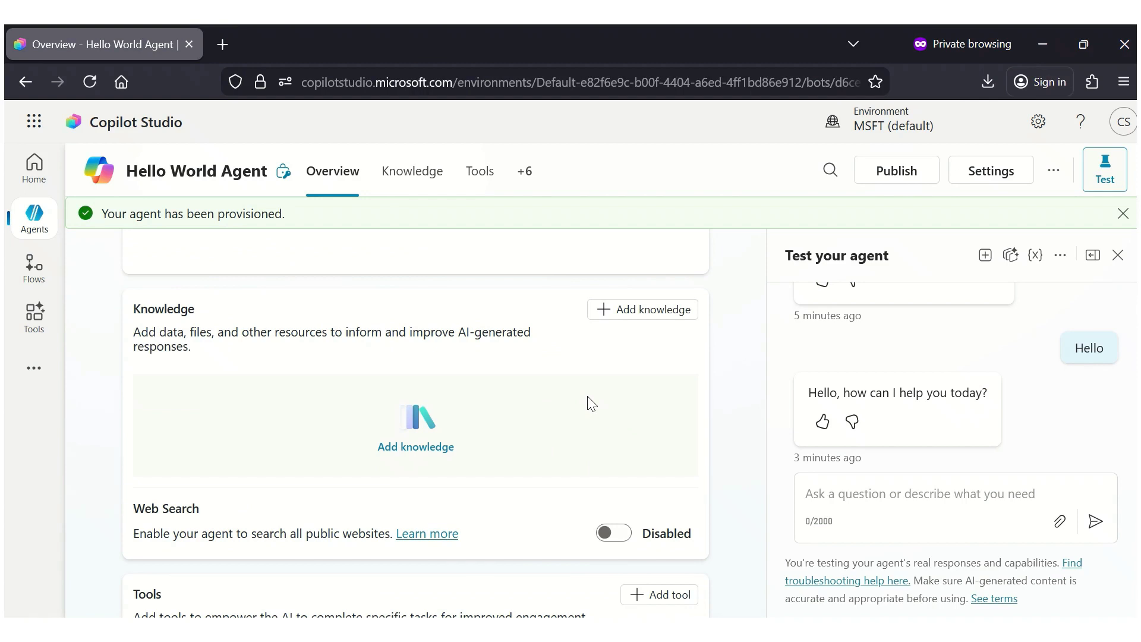
pyautogui.scroll(-2, 534, 437)
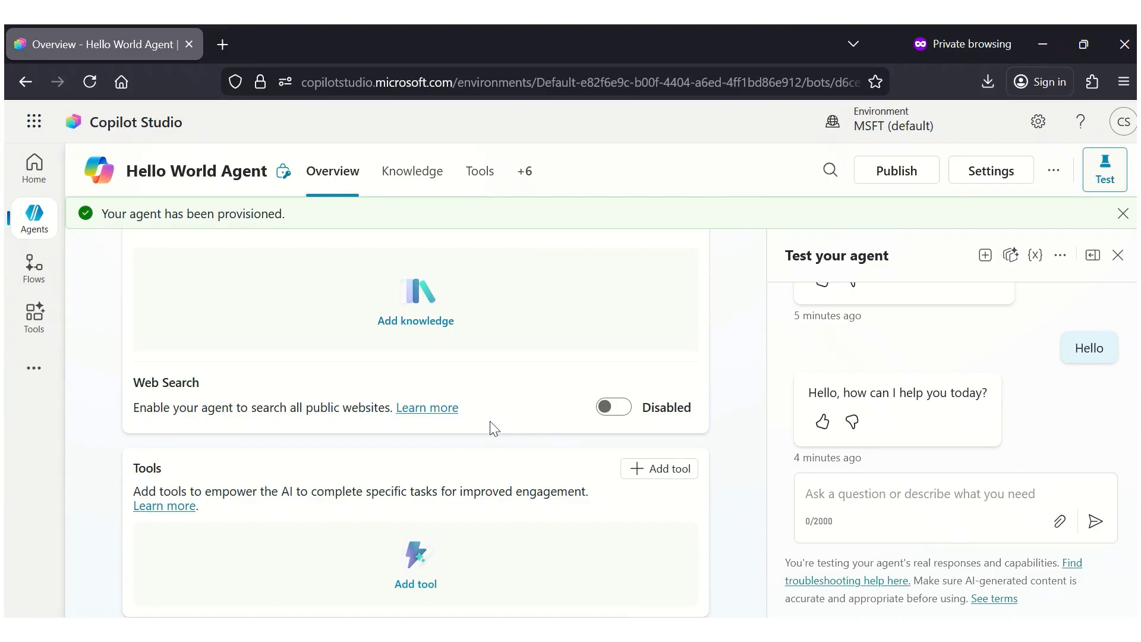
pyautogui.scroll(-2, 491, 426)
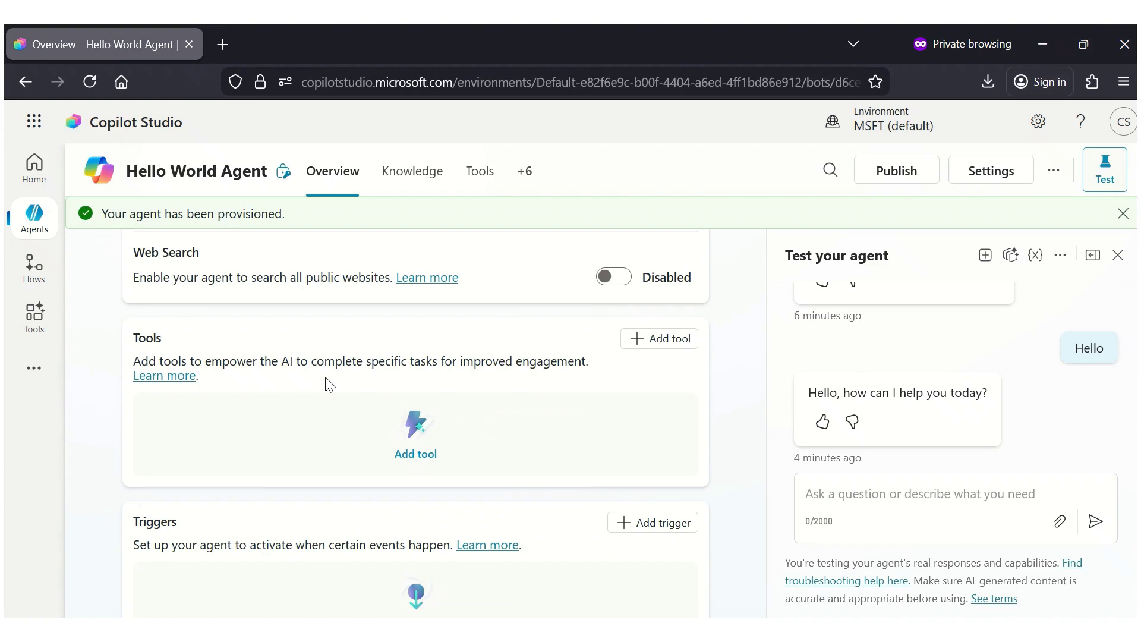
pyautogui.scroll(-5, 330, 385)
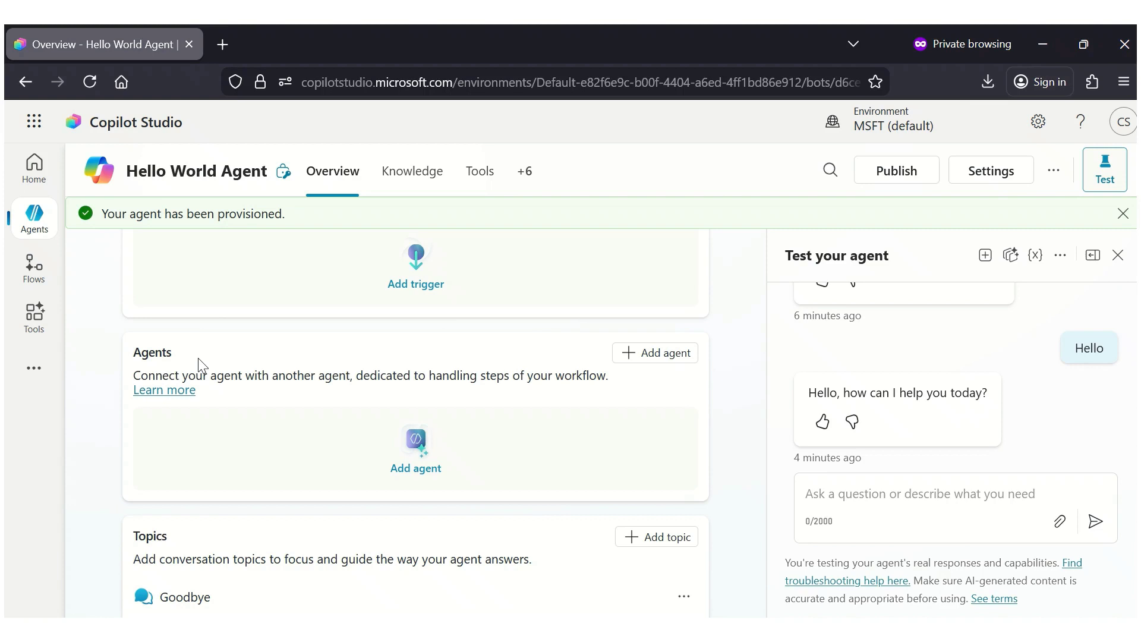
pyautogui.scroll(-4, 198, 358)
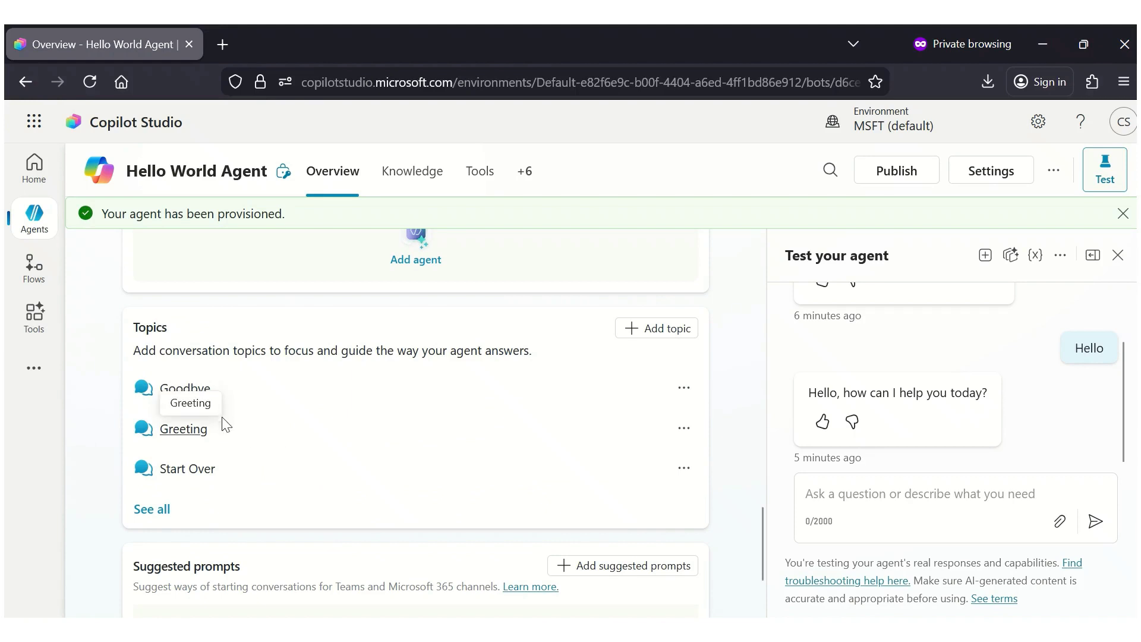
pyautogui.click(150, 510)
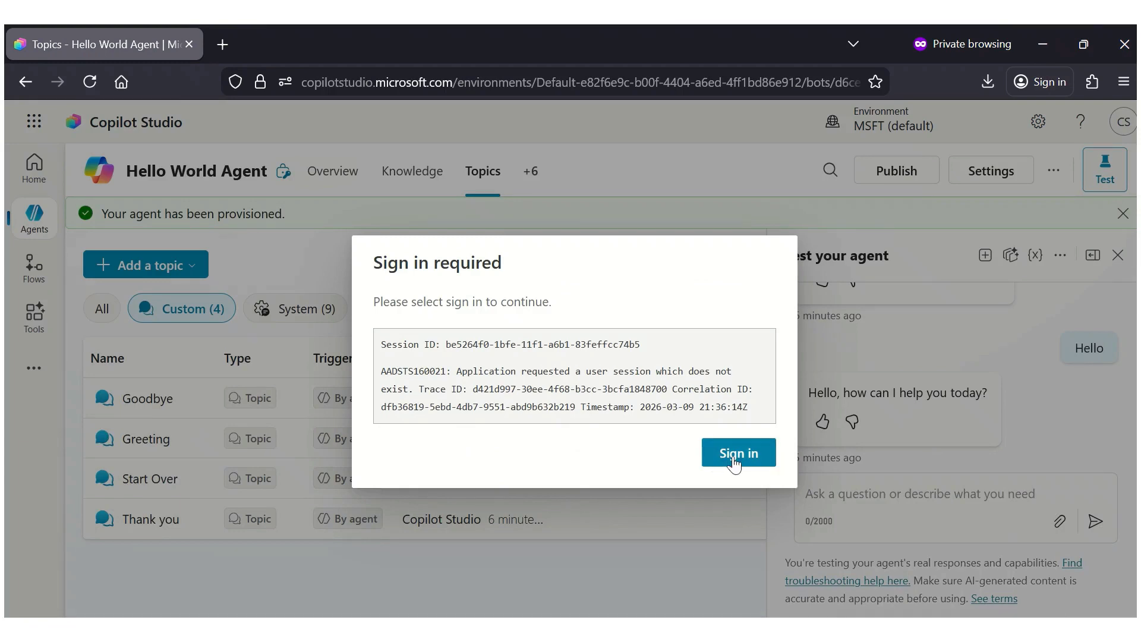
pyautogui.click(735, 463)
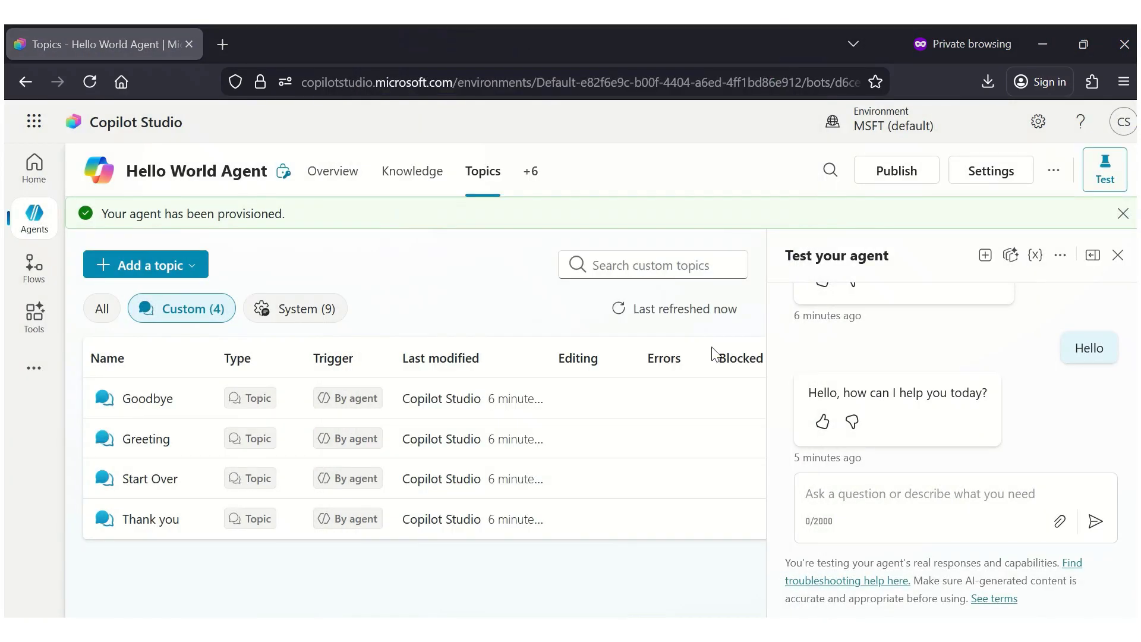
pyautogui.click(348, 478)
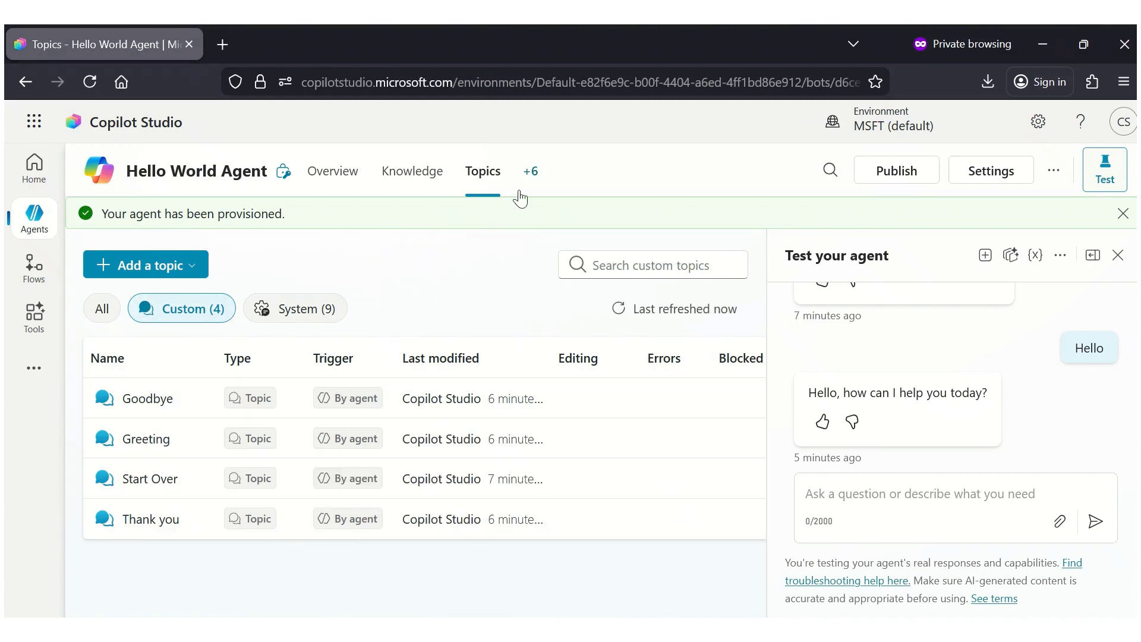
# - View the channels available for the agent, then return to its overview
pyautogui.click(536, 174)
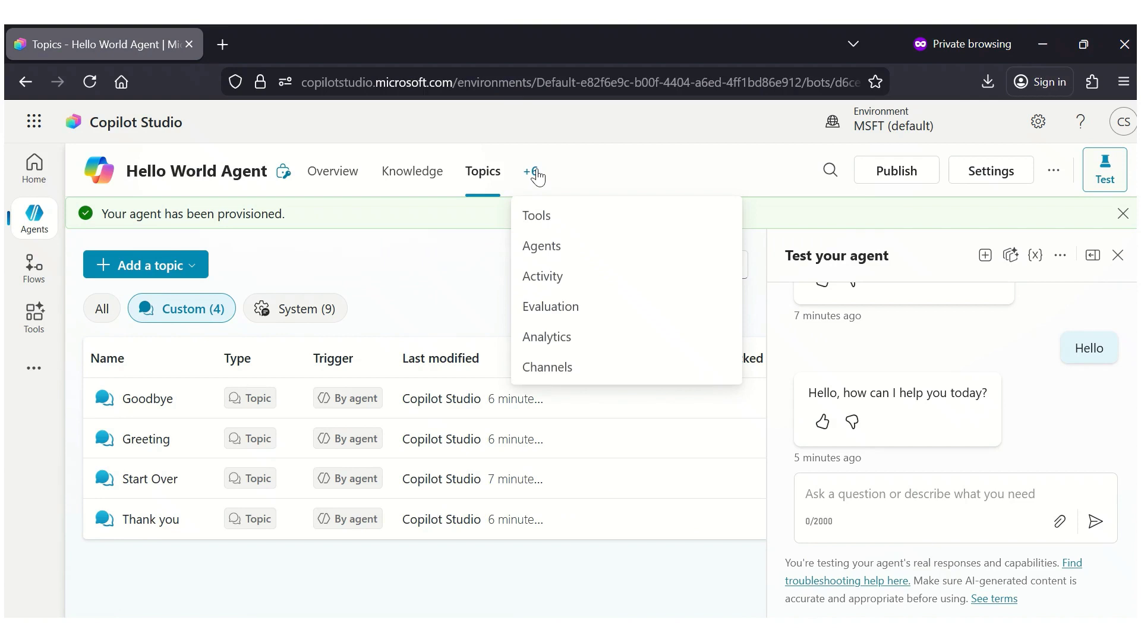
pyautogui.click(564, 372)
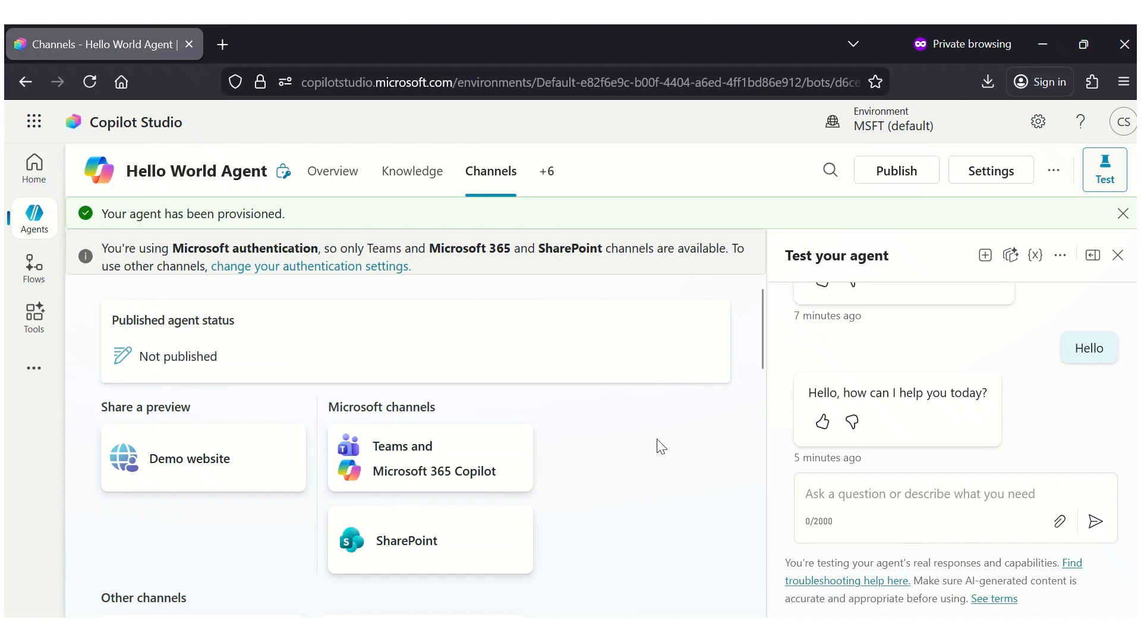
pyautogui.click(333, 178)
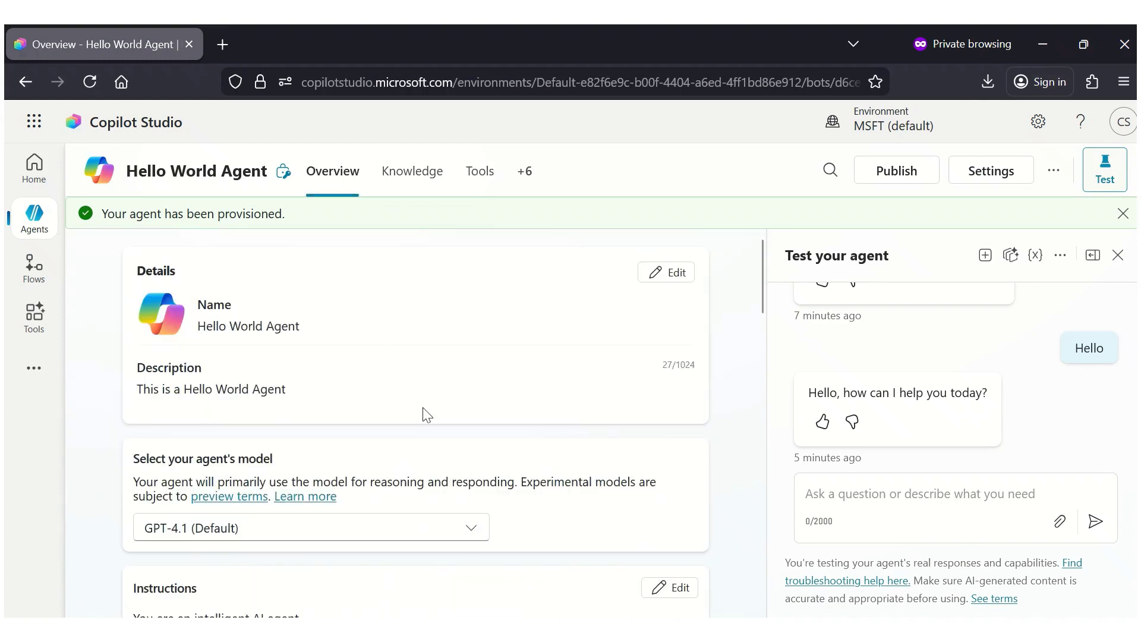
# - Test the agent by sending it the message "How to make a burger"
pyautogui.scroll(-2, 427, 414)
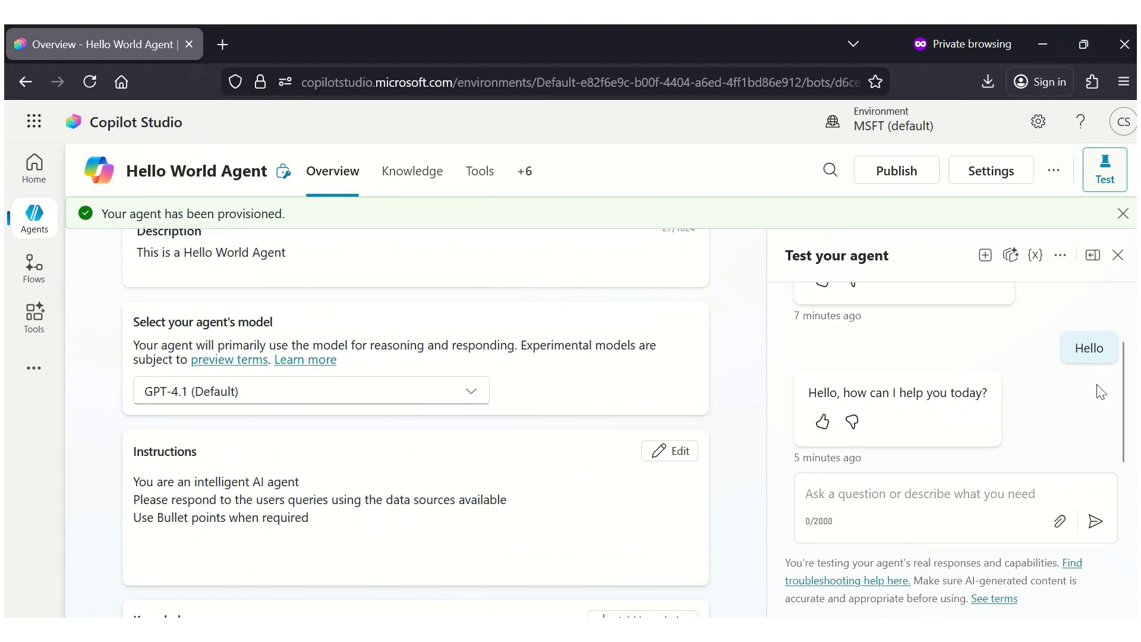
pyautogui.click(947, 510)
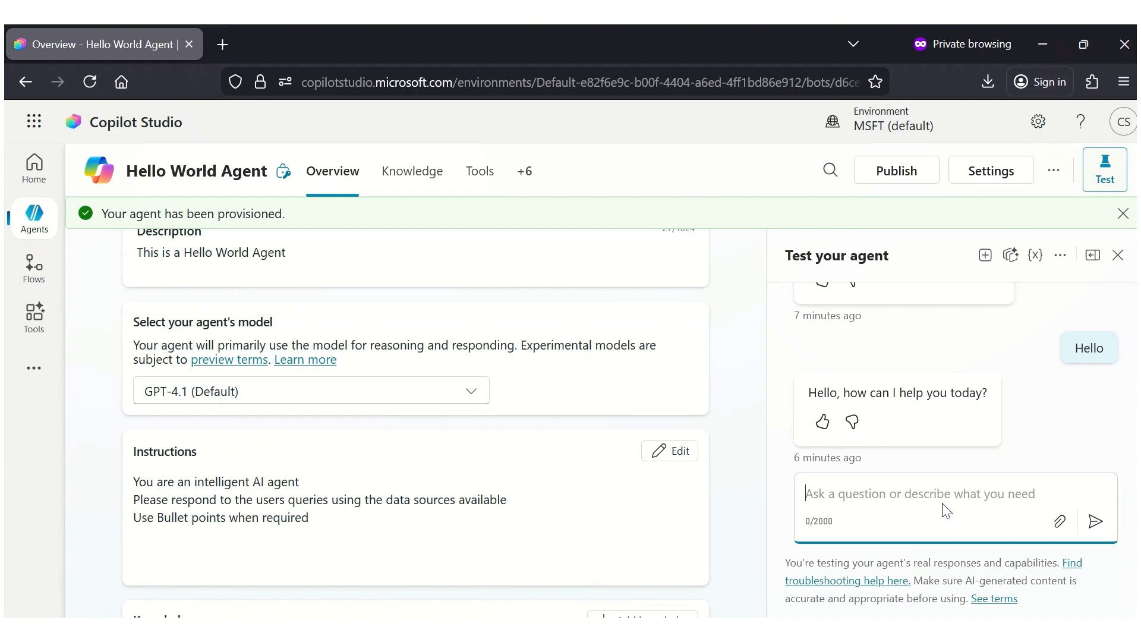
pyautogui.write('How to make a ')
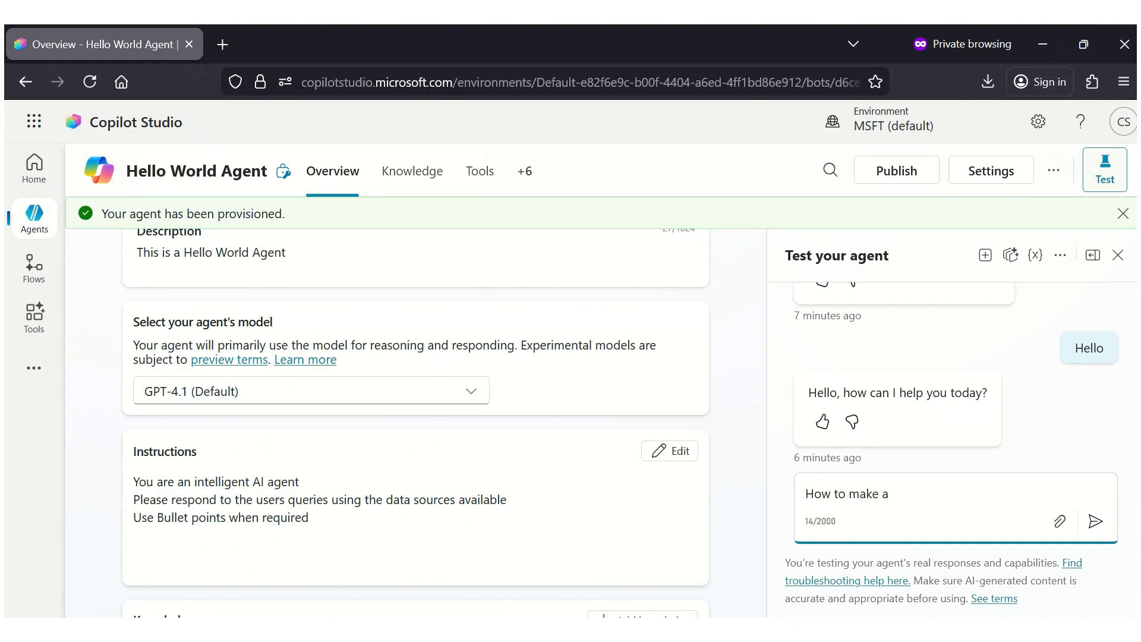
pyautogui.write('burger')
pyautogui.press('Return')
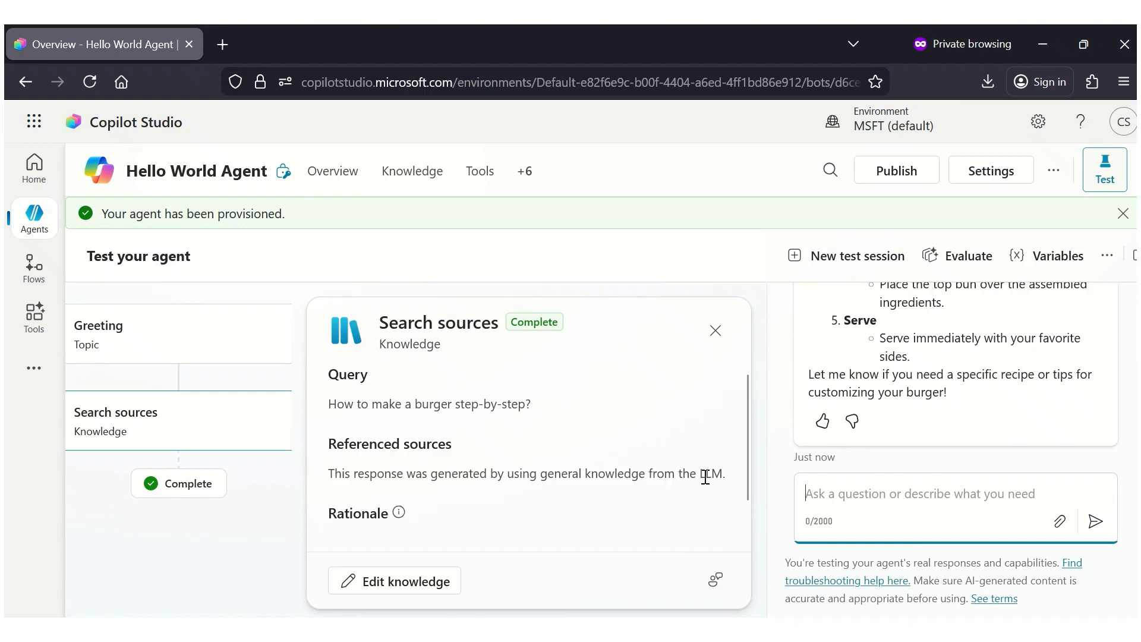
# - Examine the referenced sources and the agent's full burger answer, then close the Search sources details
pyautogui.moveTo(723, 472); pyautogui.dragTo(655, 474)
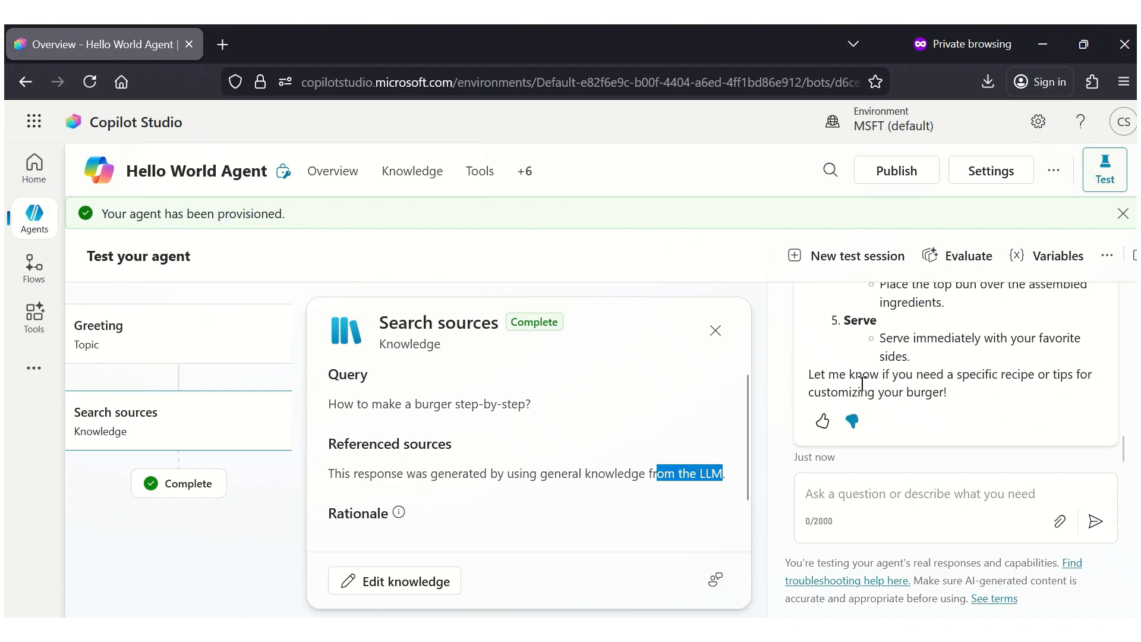
pyautogui.scroll(5, 861, 386)
pyautogui.scroll(6, 862, 386)
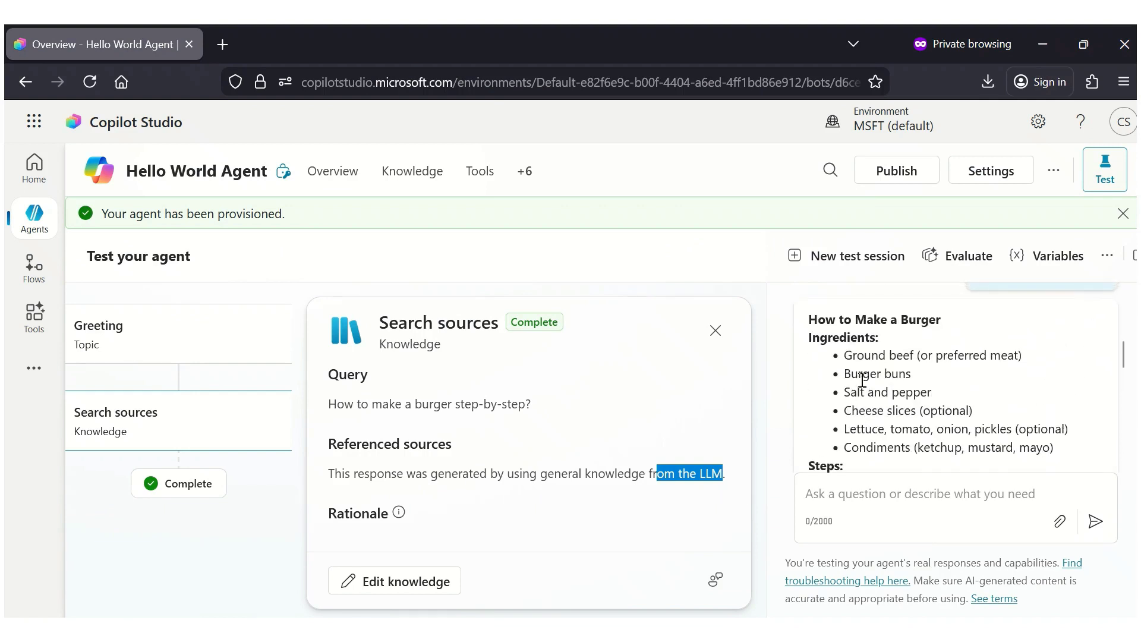
pyautogui.moveTo(948, 325); pyautogui.dragTo(799, 333)
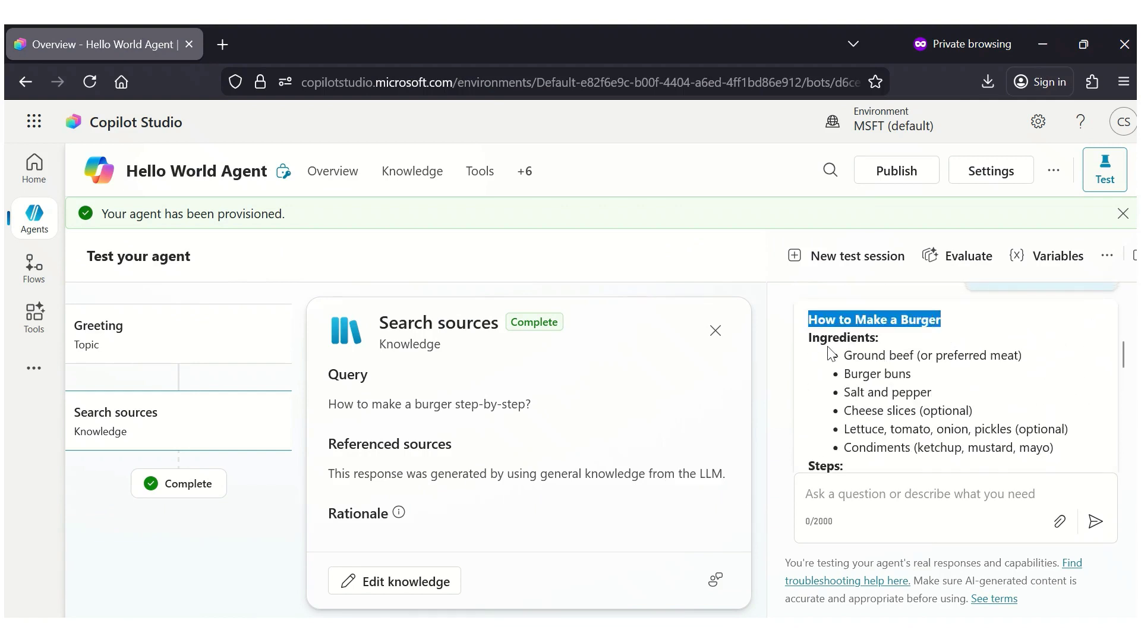
pyautogui.scroll(-2, 870, 424)
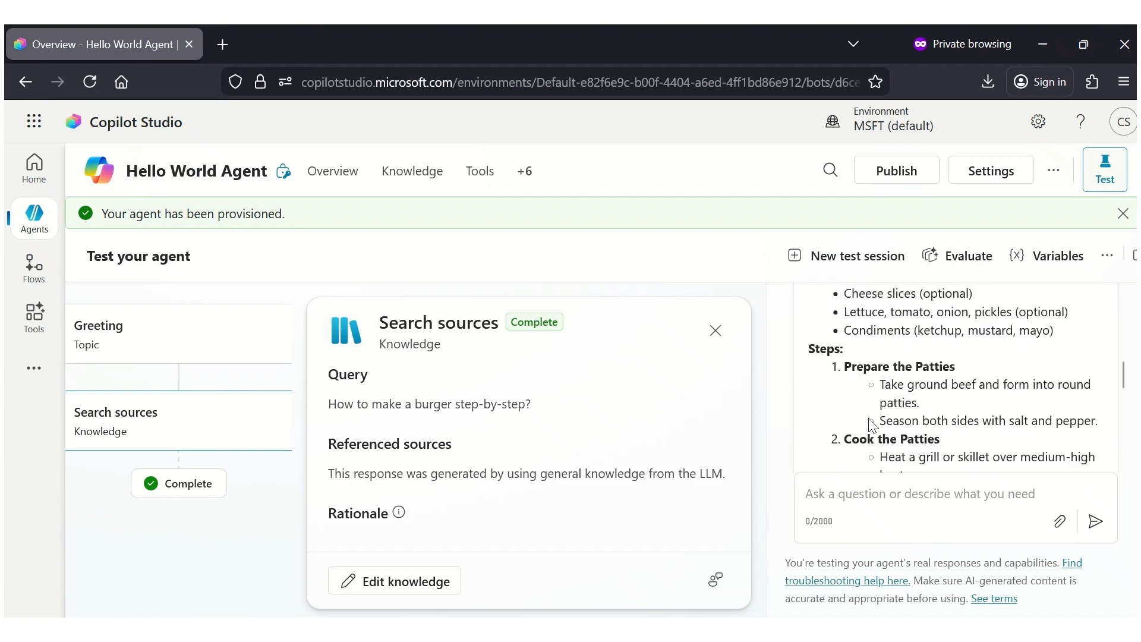
pyautogui.scroll(-5, 871, 425)
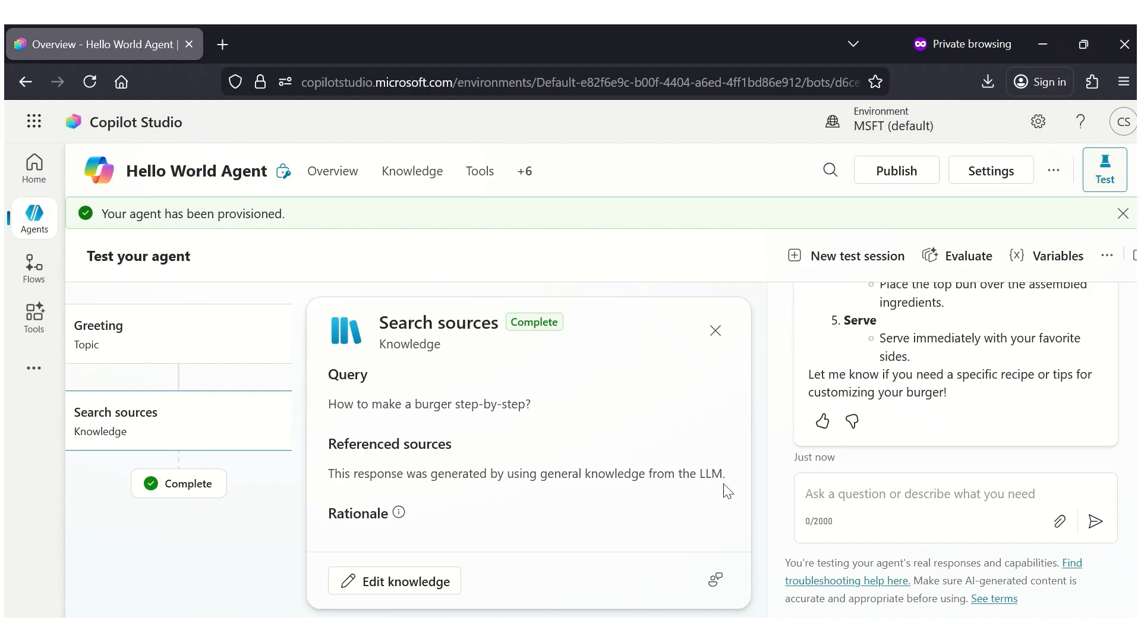
pyautogui.click(715, 331)
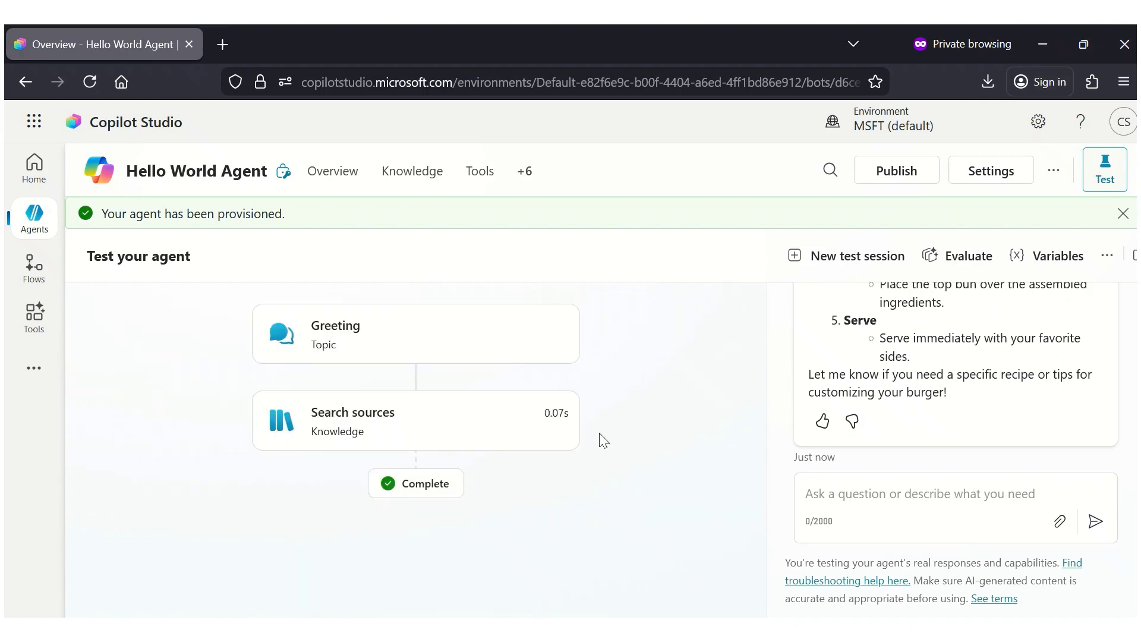